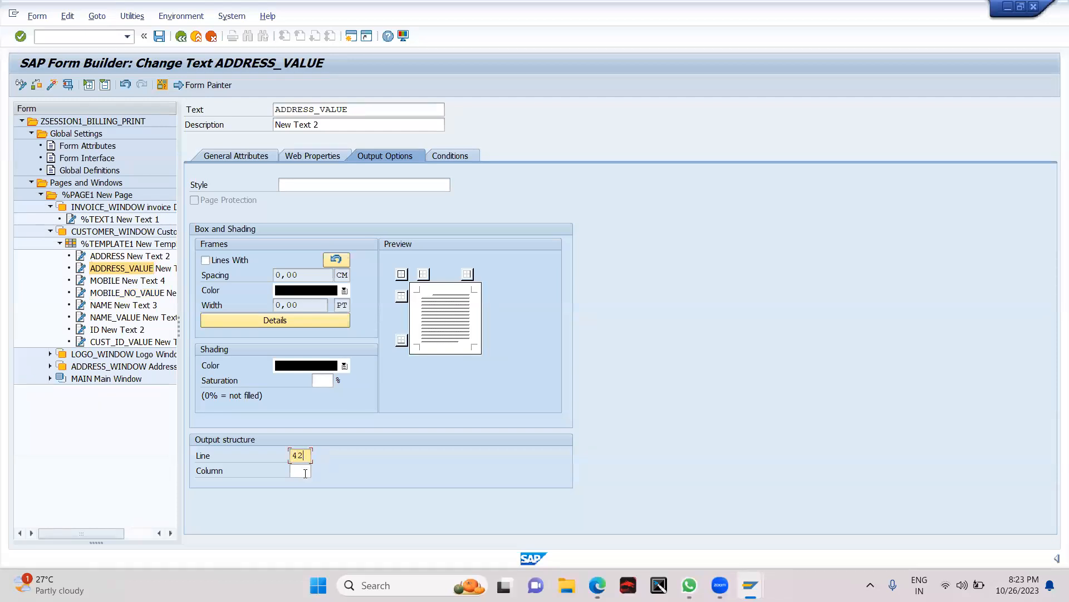
# - Set the ADDRESS_VALUE text's output structure to line 4, column 2, and save and activate the form
pyautogui.write('4')
pyautogui.click(301, 471)
pyautogui.write('2')
pyautogui.hotkey('ctrl', 's')
pyautogui.hotkey('ctrl', 'F3')
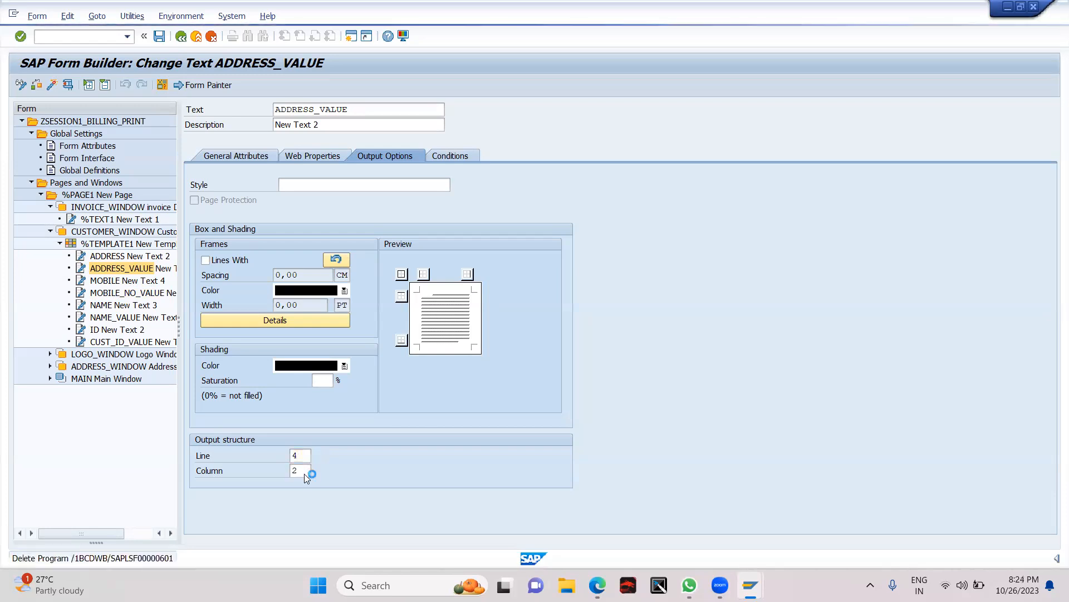
# - Test the form's generated function module with the billing document number from the VBRK selection and open its print preview on output device lp01
pyautogui.hotkey('alt', 'Tab')
pyautogui.press('Tab')
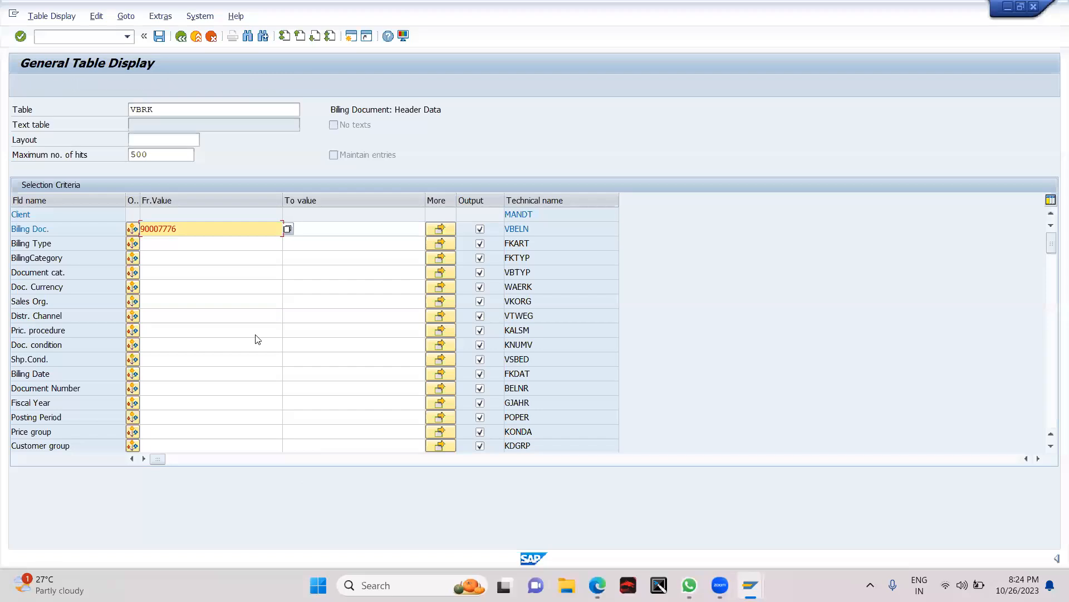
pyautogui.hotkey('alt', 'Tab')
pyautogui.press('F8')
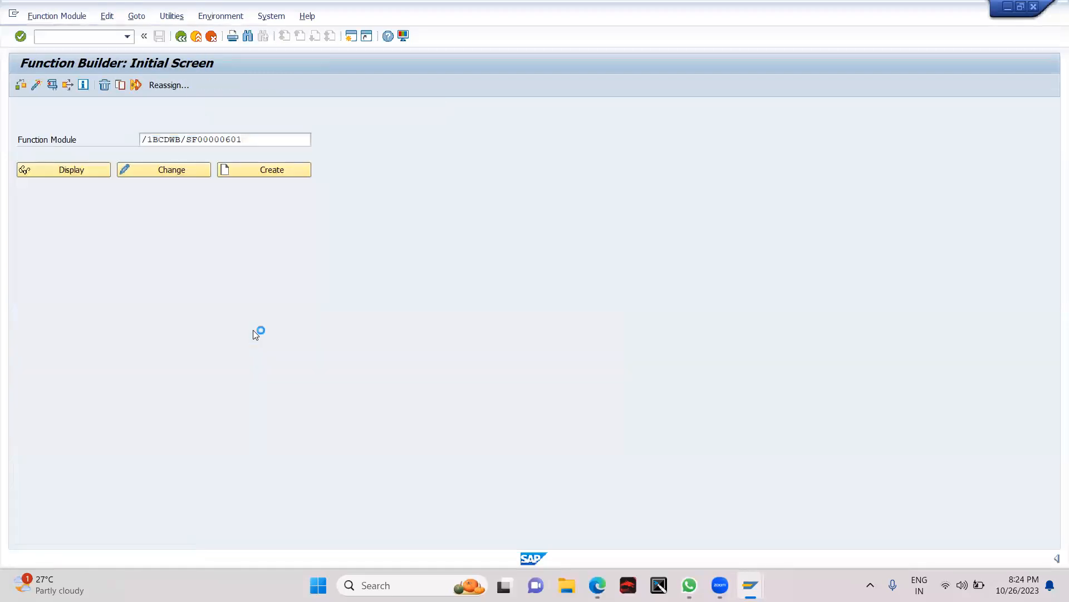
pyautogui.press('F8')
pyautogui.write('90007774')
pyautogui.press('Return')
pyautogui.write('lp01')
pyautogui.press('Return')
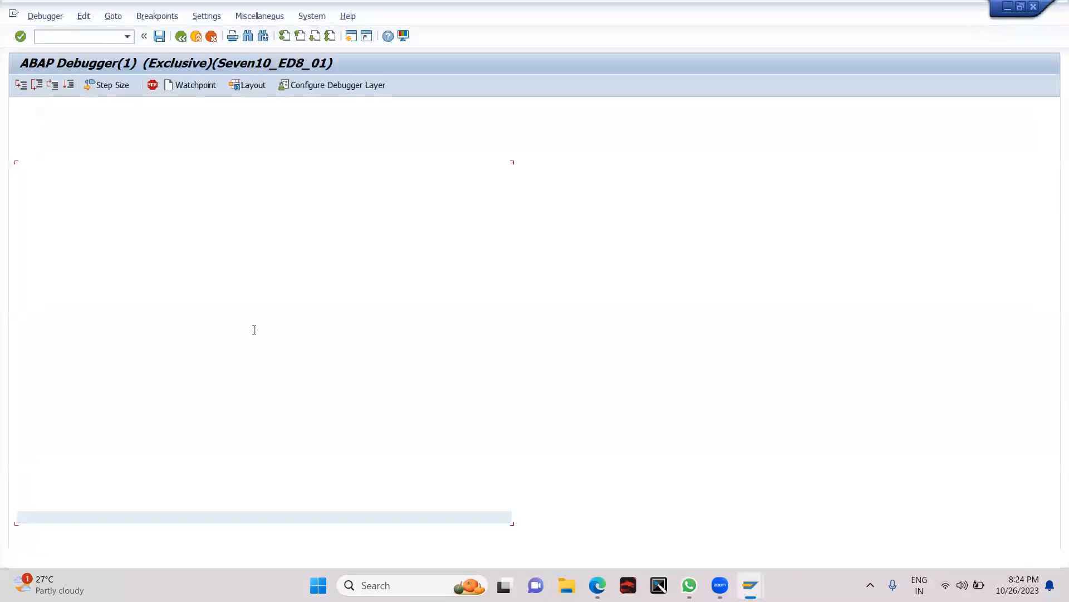
pyautogui.press('F8')
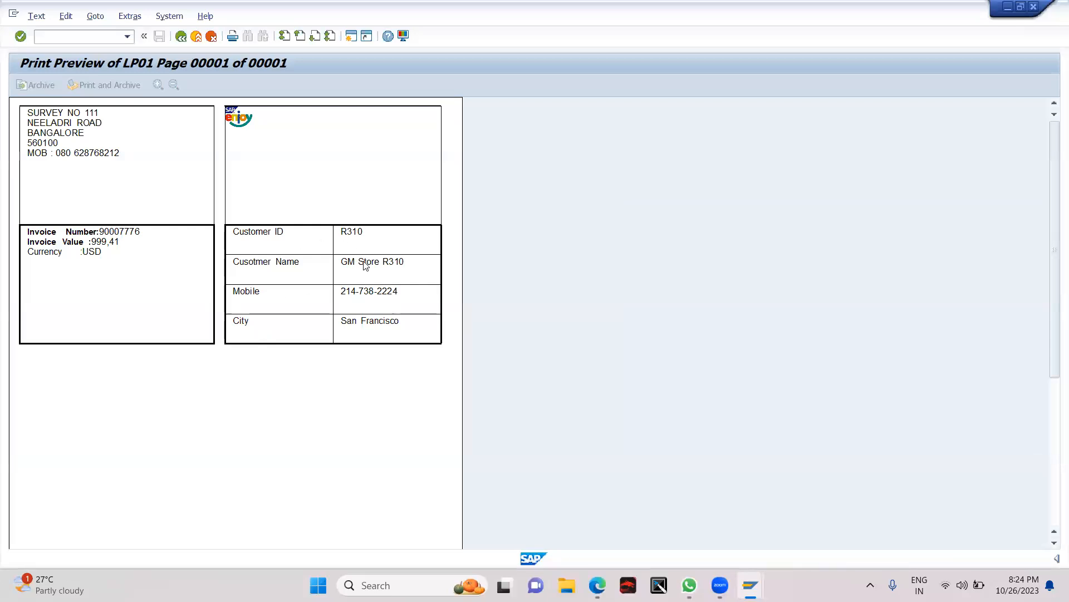
# - Convert the print preview to PDF with the command PDF! and open the file in Microsoft Edge to examine the invoice layout
pyautogui.rightClick(302, 249)
pyautogui.click(337, 236)
pyautogui.scroll(-1, 90, 35)
pyautogui.write('PDF!')
pyautogui.press('Return')
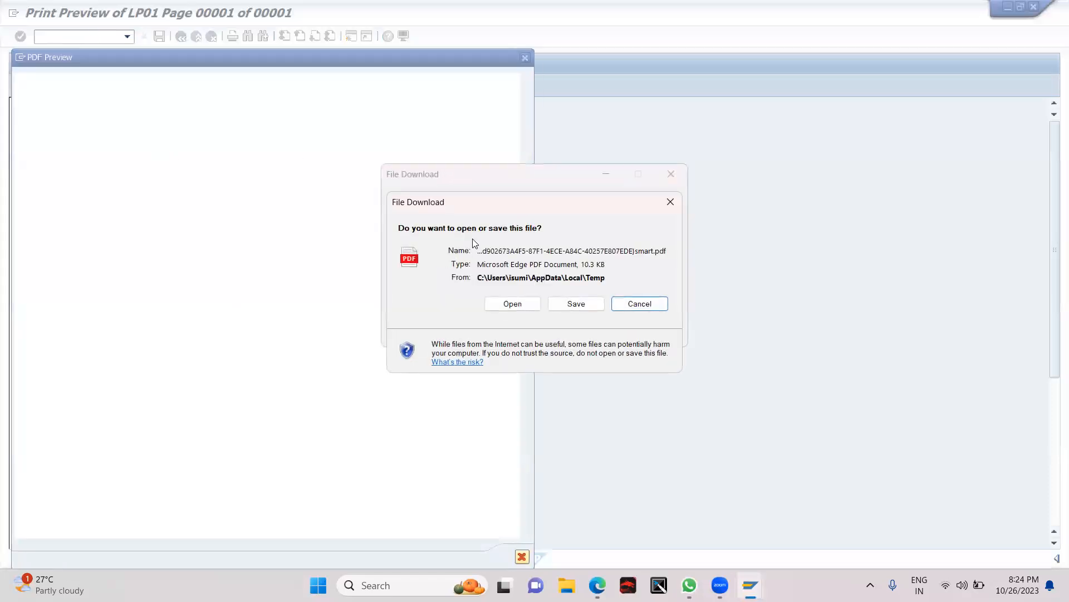
pyautogui.click(514, 303)
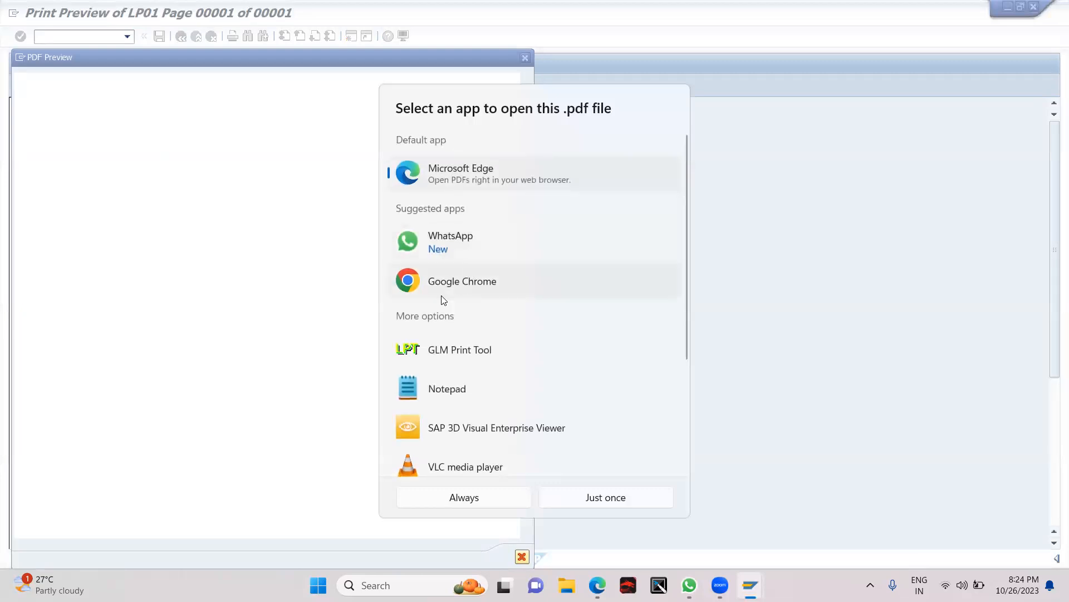
pyautogui.doubleClick(480, 177)
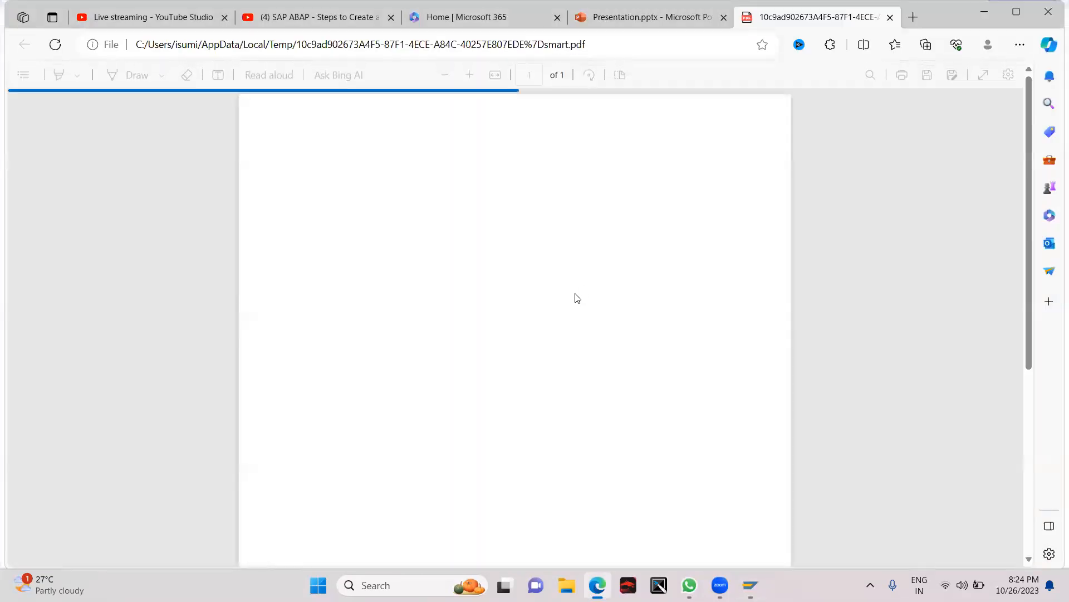
pyautogui.scroll(-5, 576, 298)
pyautogui.scroll(5, 573, 299)
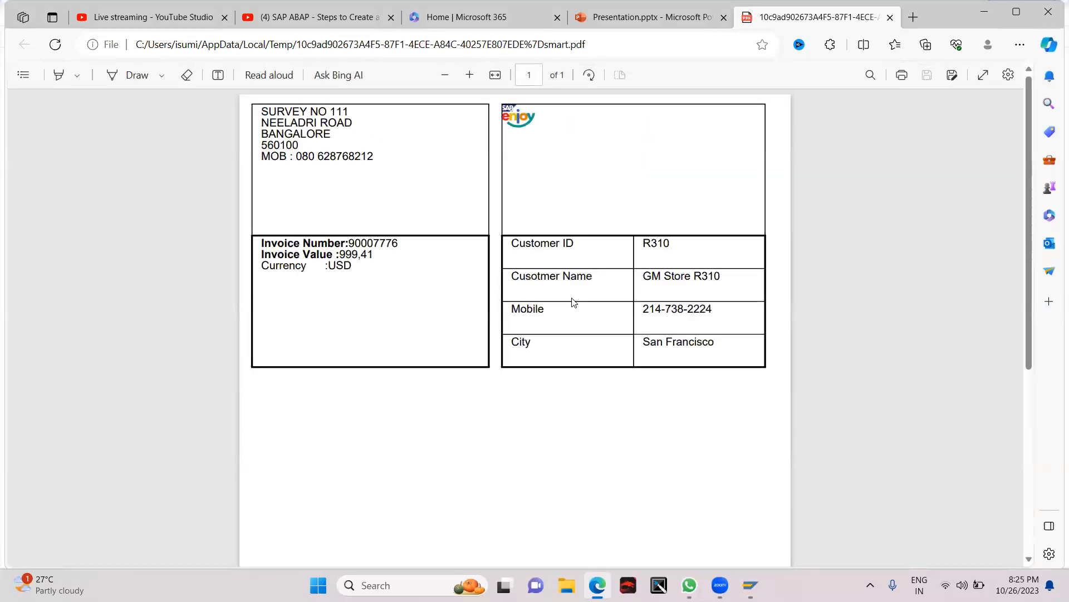
pyautogui.scroll(-3, 346, 442)
pyautogui.scroll(3, 347, 357)
pyautogui.scroll(1, 565, 146)
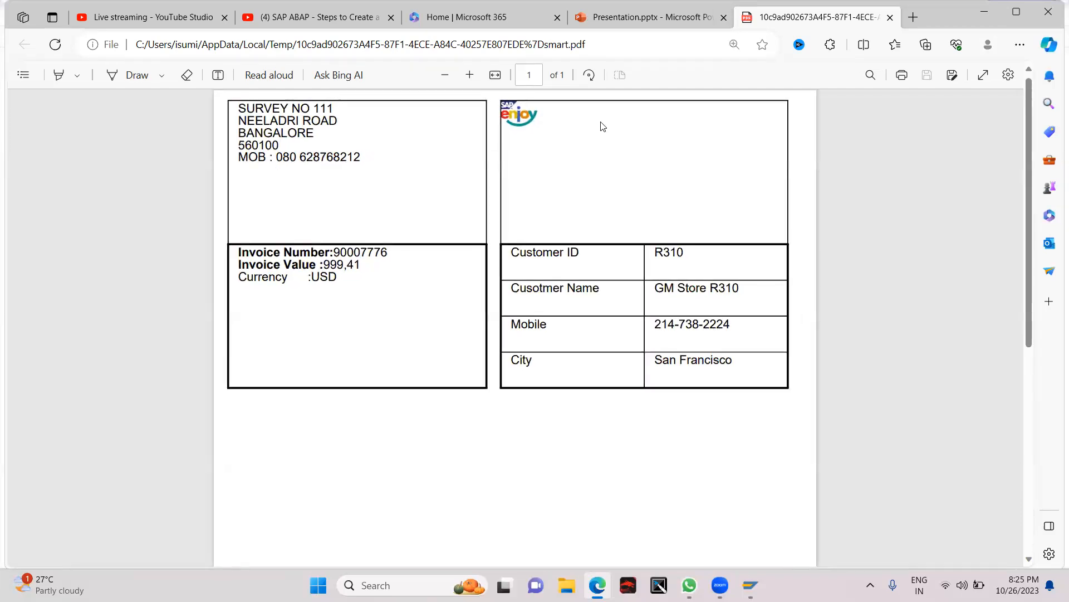
# - Return to the ZSESSION1_BILLING_PRINT form in SAP and open the %GRAPHIC1 node under LOGO_WINDOW
pyautogui.hotkey('alt', 'Tab')
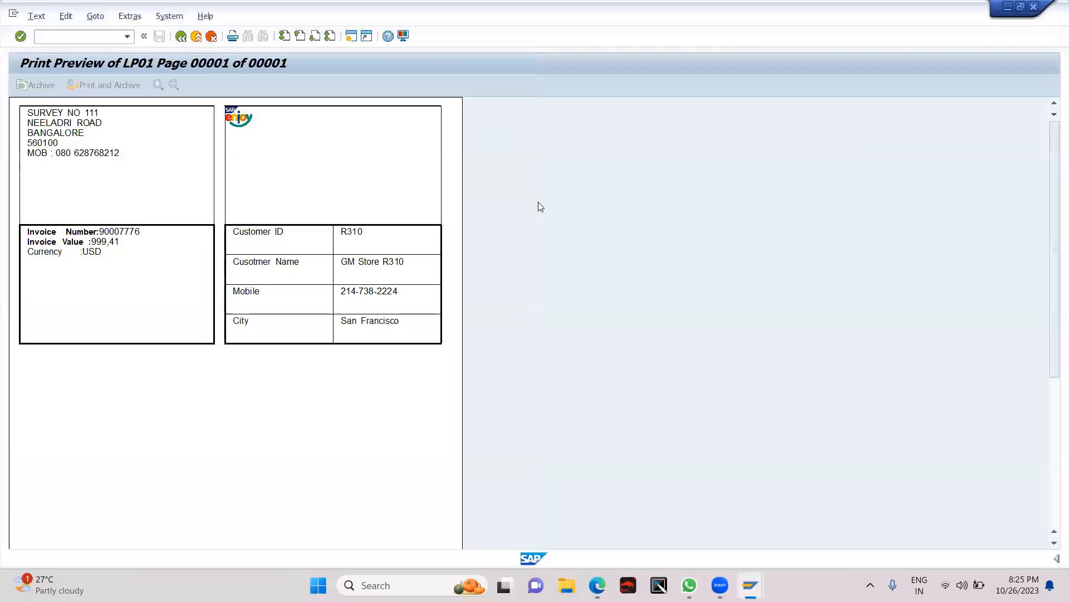
pyautogui.press('F3')
pyautogui.press('F3')
pyautogui.press('F3')
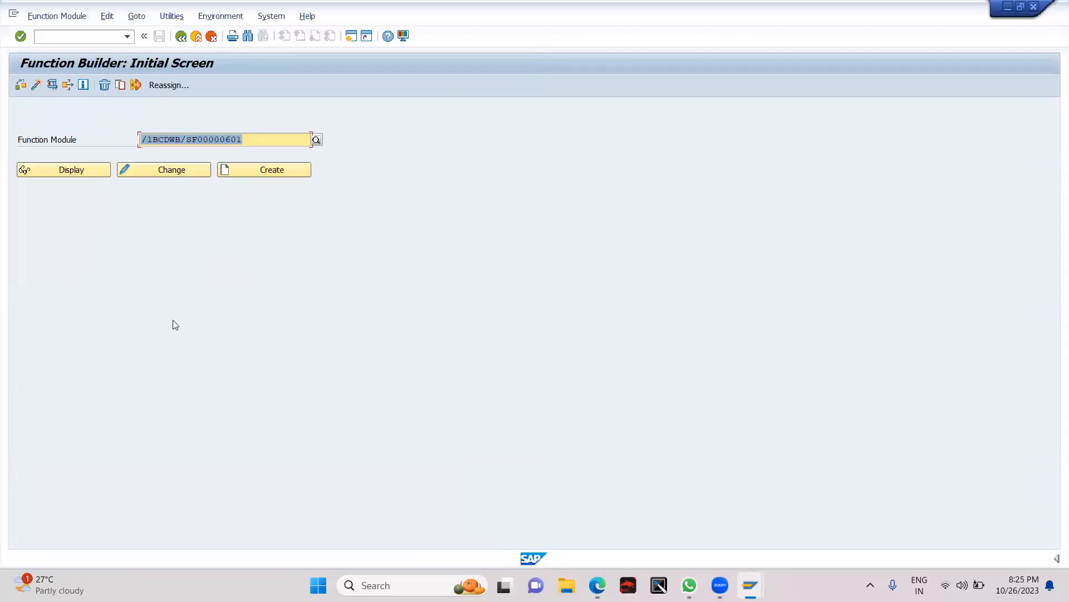
pyautogui.press('F3')
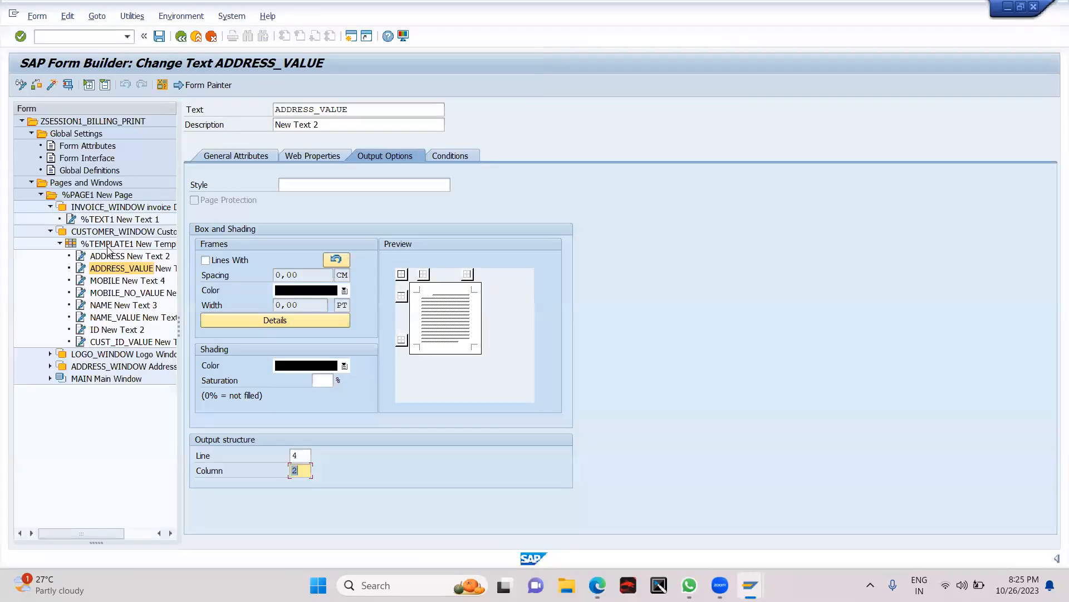
pyautogui.click(59, 244)
pyautogui.click(78, 257)
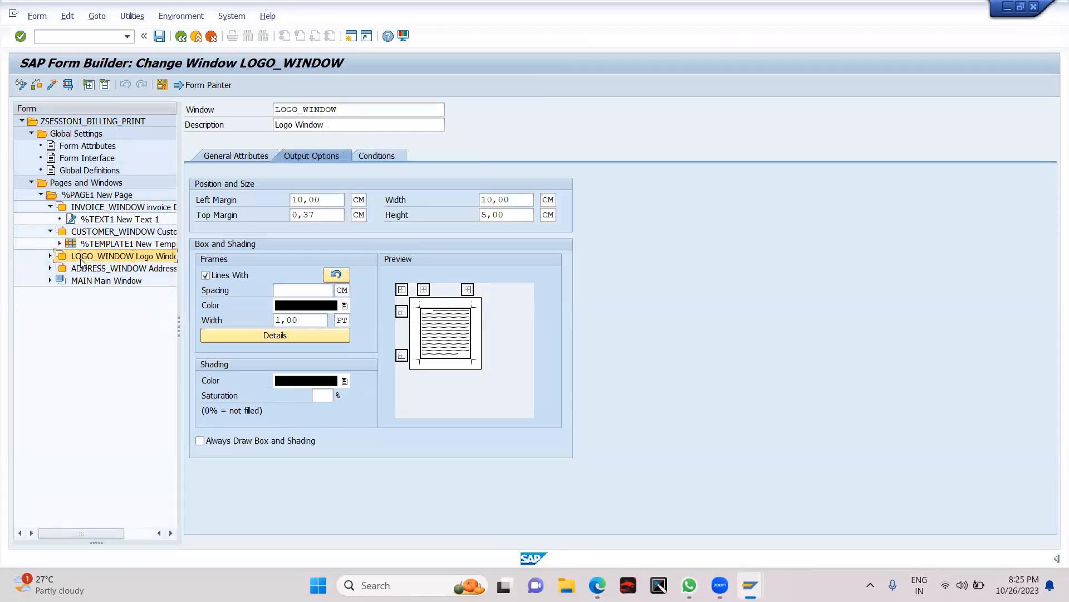
pyautogui.click(50, 256)
pyautogui.click(92, 269)
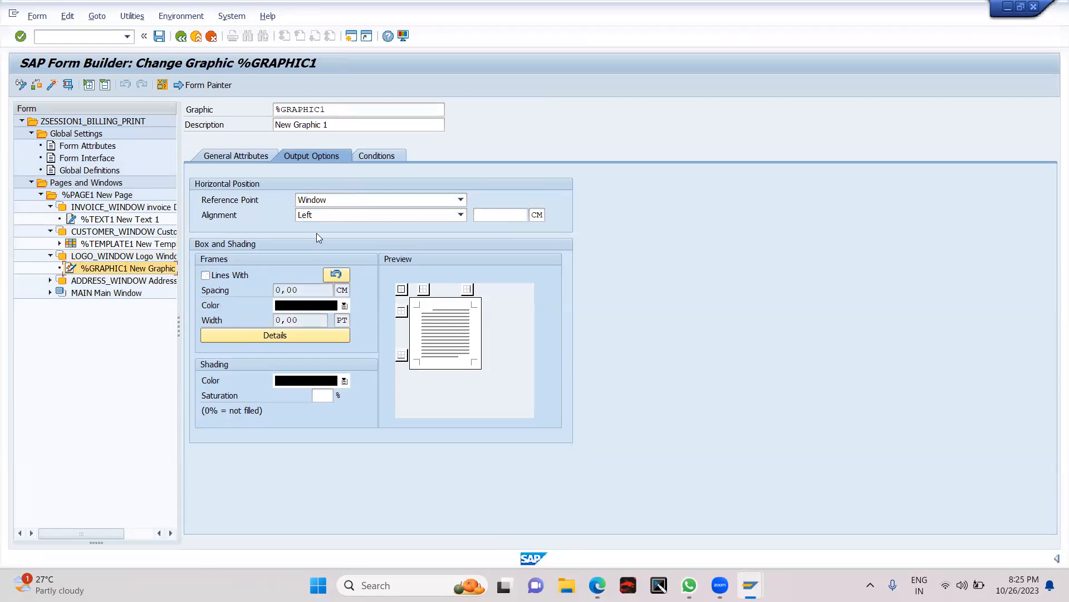
# - Set the %GRAPHIC1 logo's resolution to 150 DPI, and save and activate the form
pyautogui.click(227, 157)
pyautogui.click(264, 320)
pyautogui.press('BackSpace')
pyautogui.press('BackSpace')
pyautogui.press('BackSpace')
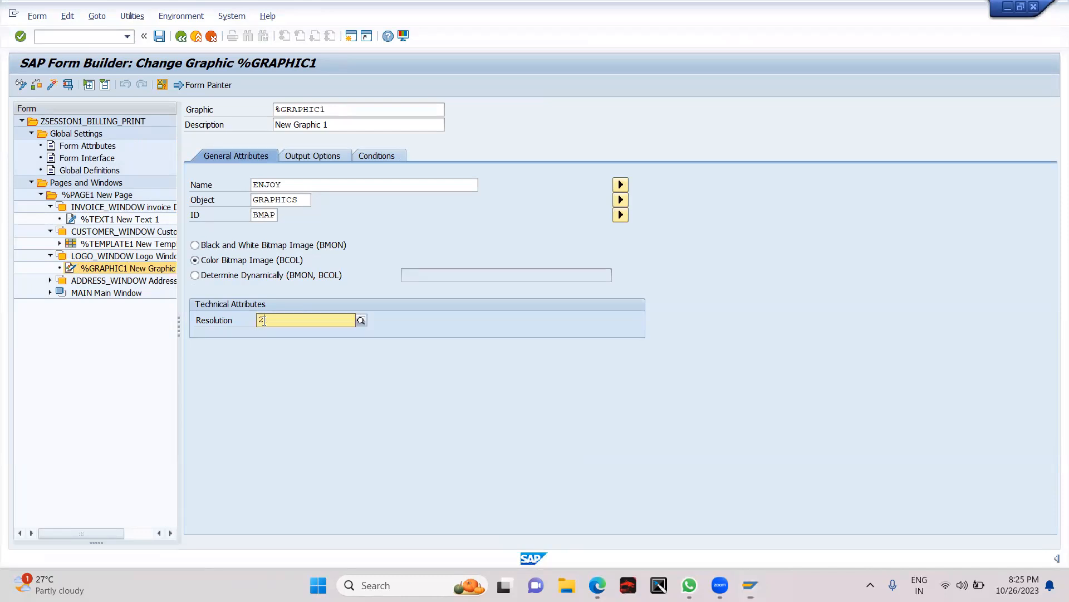
pyautogui.write('150')
pyautogui.press('Return')
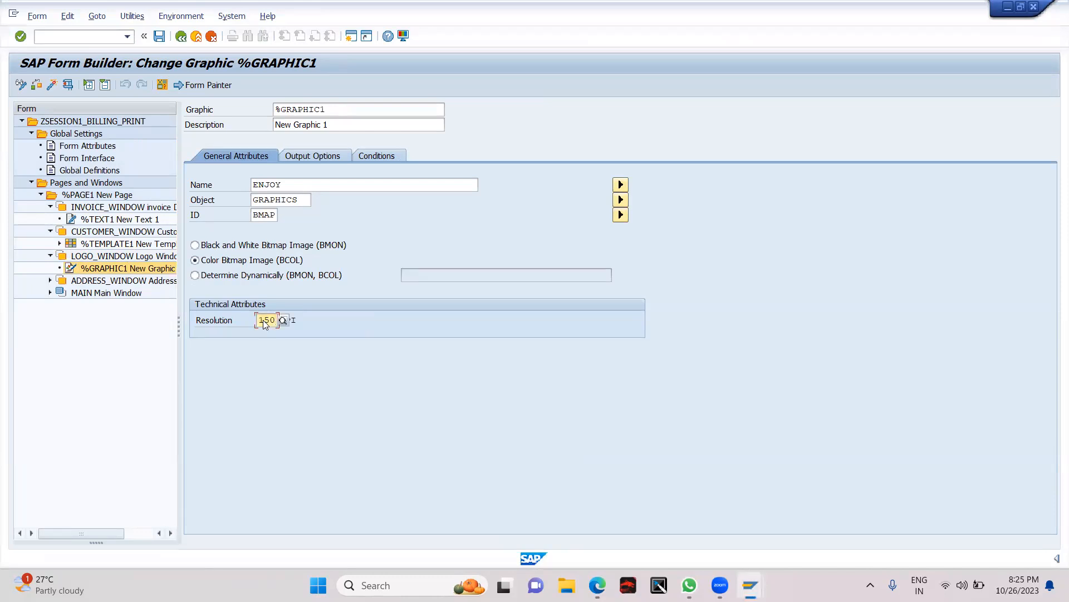
pyautogui.click(159, 38)
pyautogui.click(51, 84)
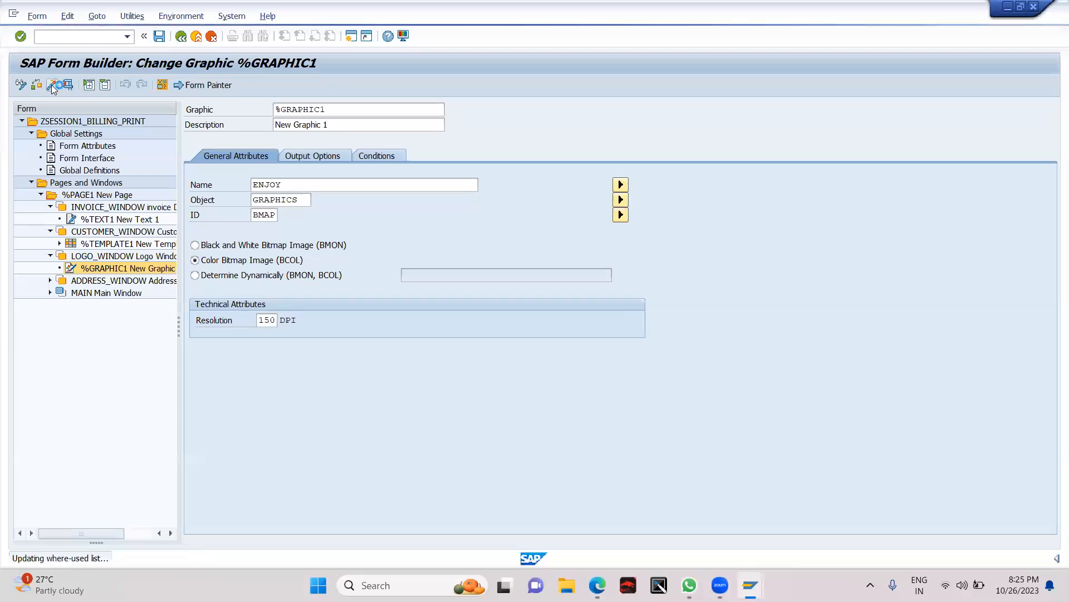
# - Run the function module with the billing document number as P_VBELN, check the logo size in the lp01 preview, and return to the graphic
pyautogui.press('F8')
pyautogui.click(52, 85)
pyautogui.write('90007776')
pyautogui.press('Return')
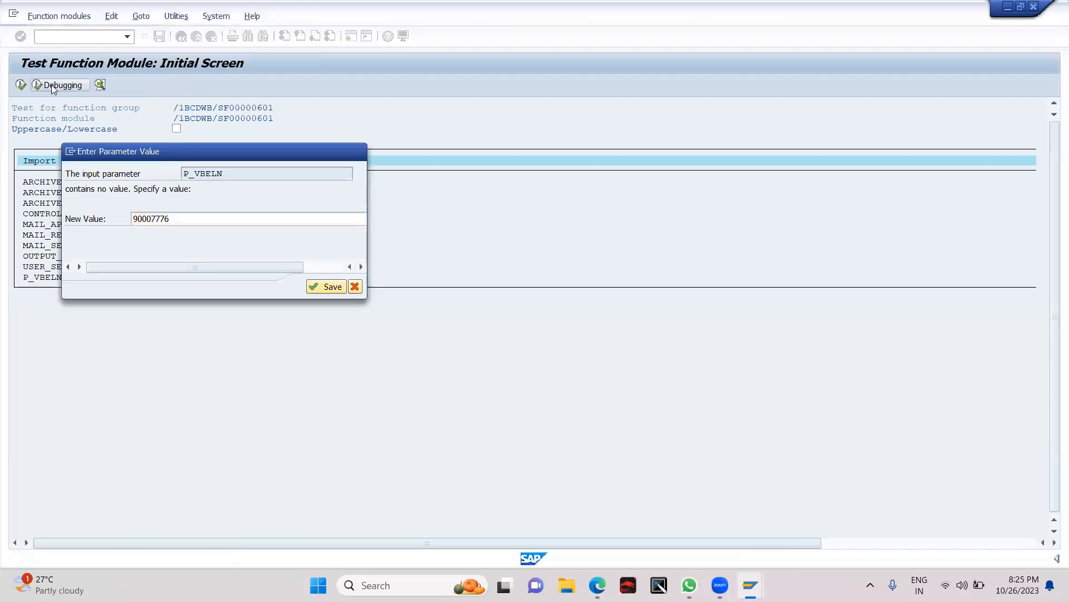
pyautogui.press('Down')
pyautogui.press('Down')
pyautogui.press('Return')
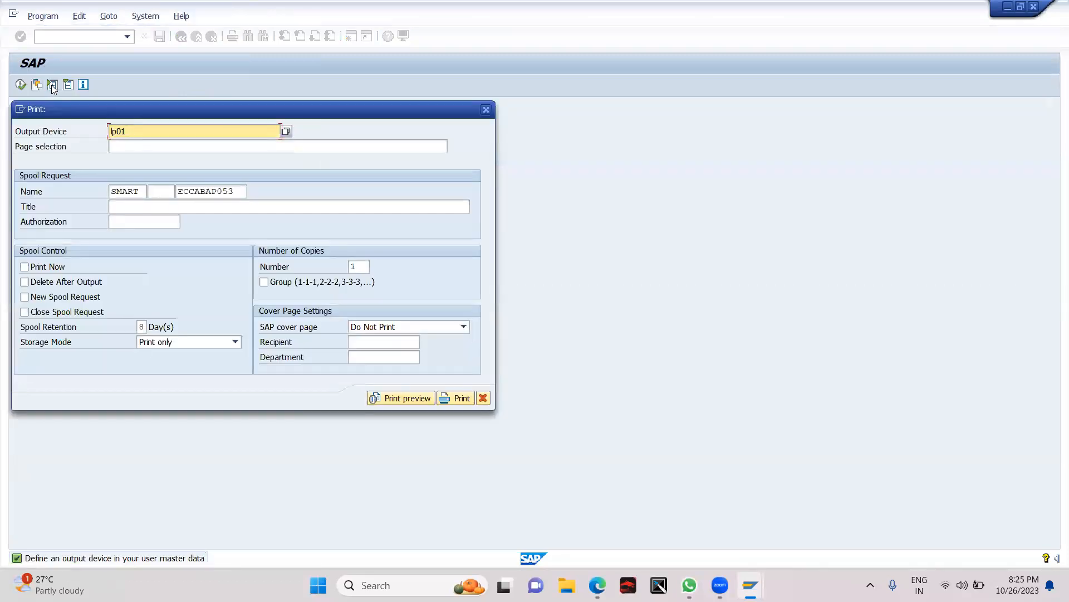
pyautogui.press('Return')
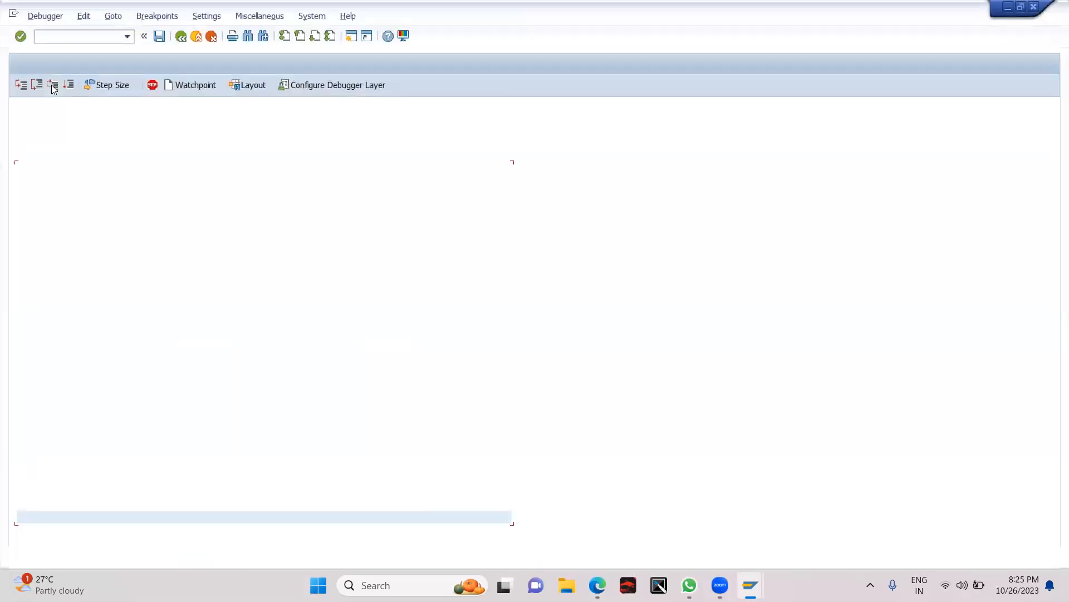
pyautogui.press('F8')
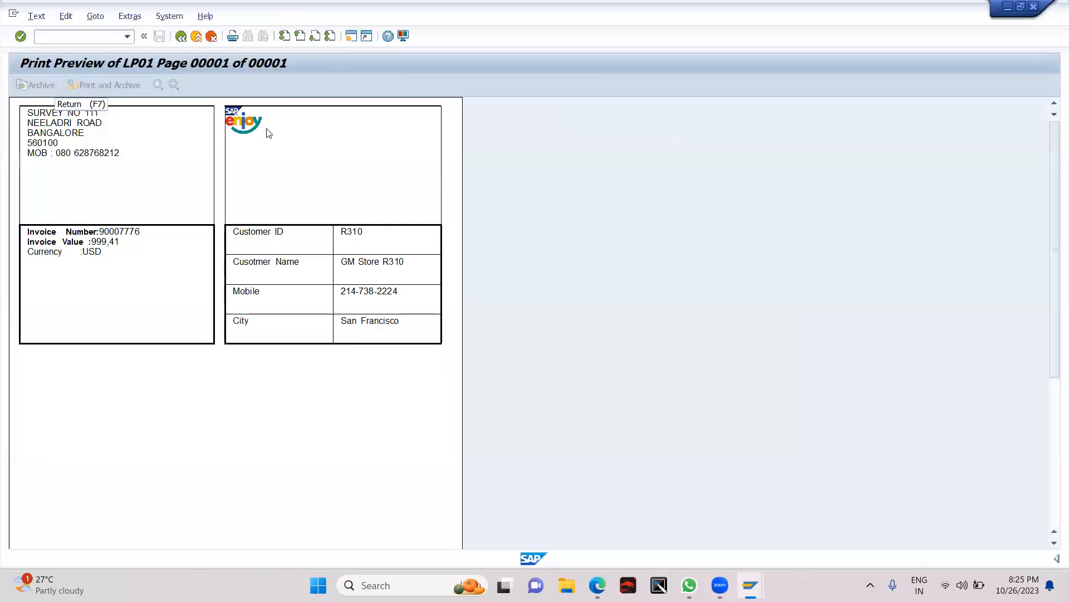
pyautogui.press('F3')
pyautogui.press('F3')
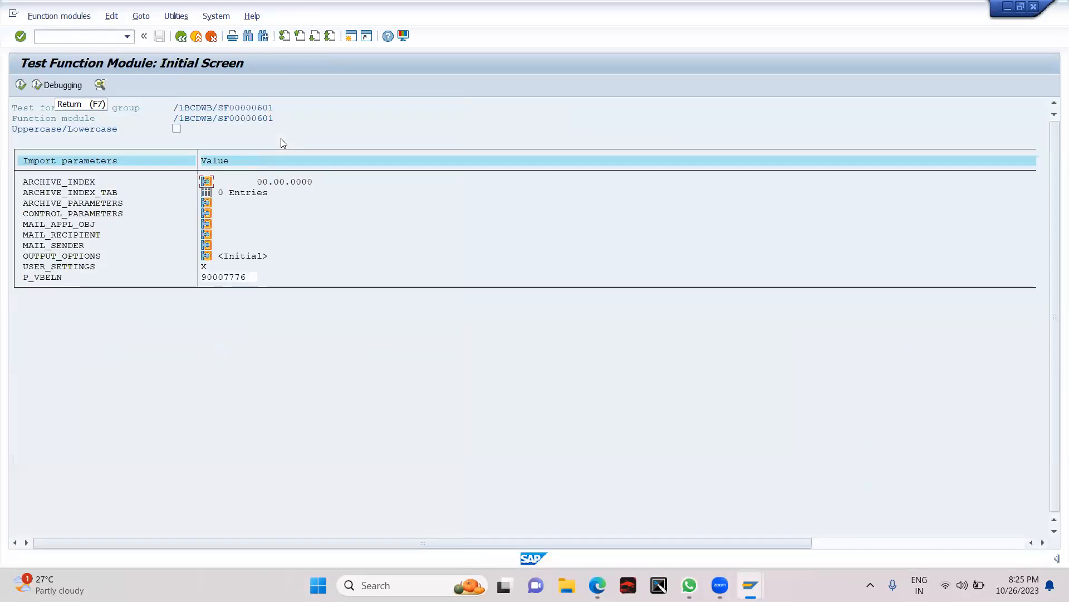
pyautogui.press('F3')
pyautogui.press('F3')
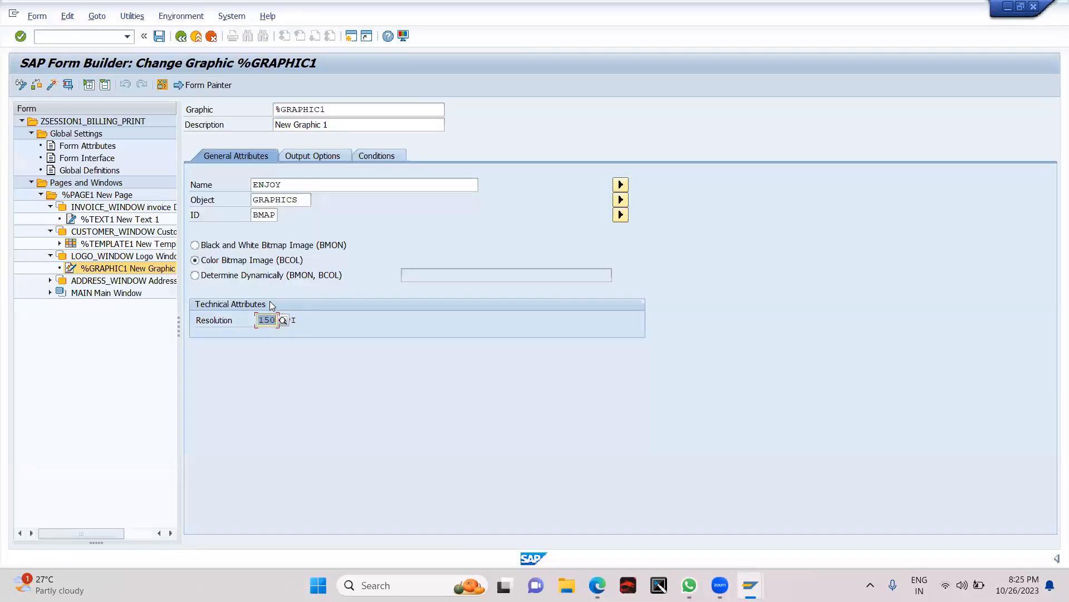
# - Set the %GRAPHIC1 logo's resolution to 100 DPI and save the form
pyautogui.click(270, 319)
pyautogui.press('BackSpace')
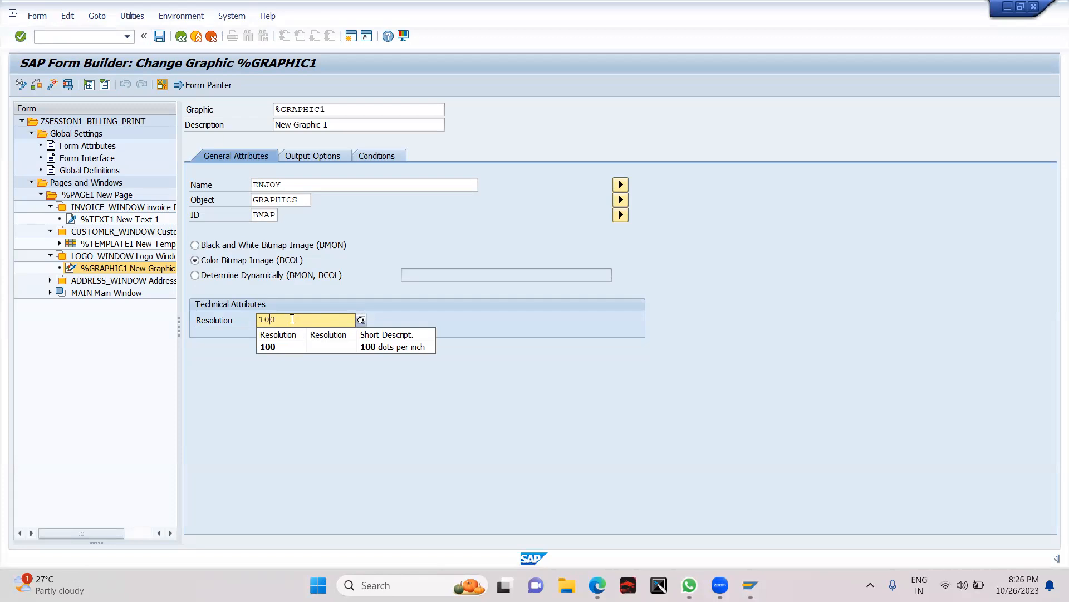
pyautogui.hotkey('ctrl', 's')
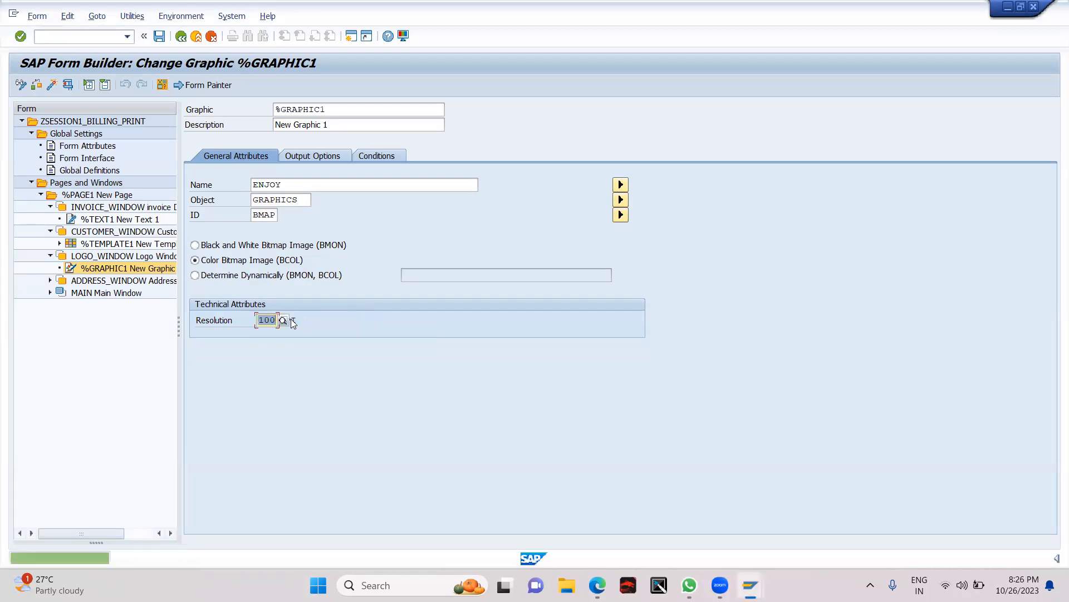
# - Retest the form for the same billing document, examine the resized logo in the lp01 print preview, and return to Form Builder
pyautogui.press('F8')
pyautogui.press('F8')
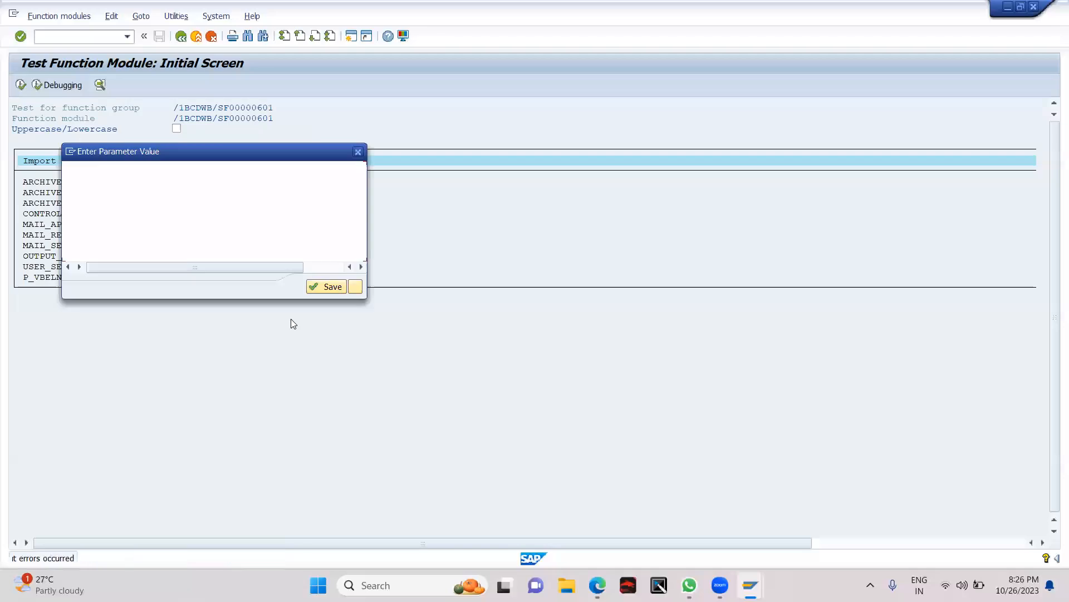
pyautogui.press('Return')
pyautogui.press('Down')
pyautogui.press('Return')
pyautogui.press('F8')
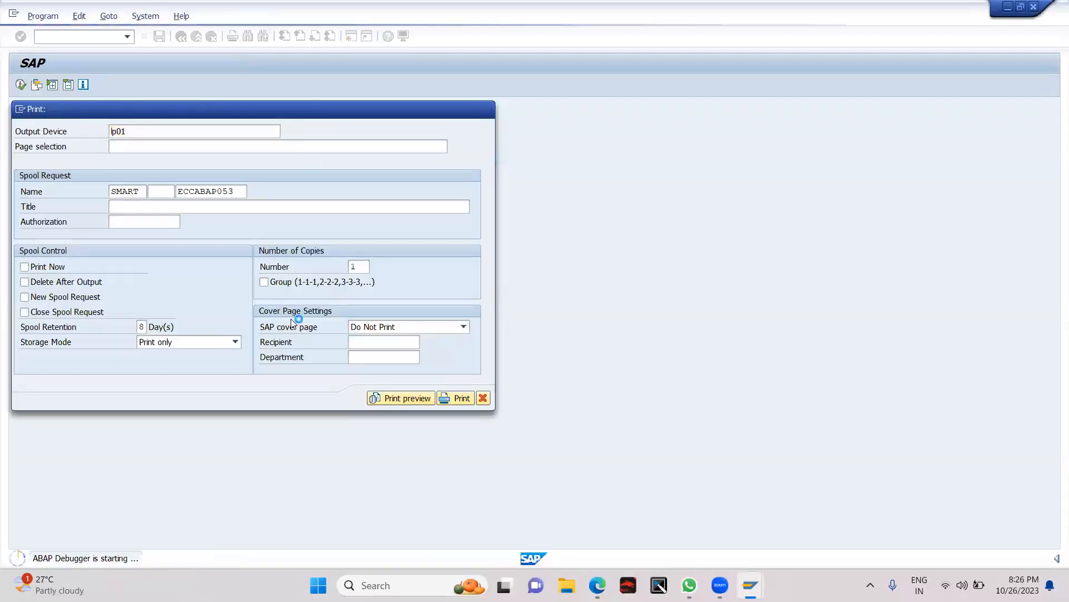
pyautogui.press('F8')
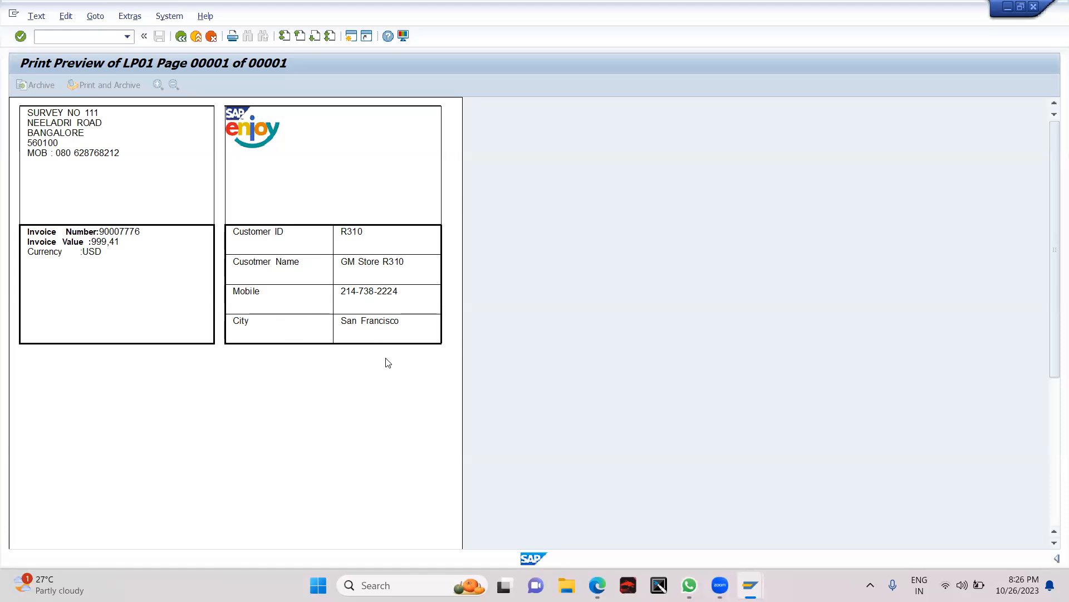
pyautogui.scroll(-5, 219, 366)
pyautogui.scroll(5, 218, 366)
pyautogui.press('F3')
pyautogui.press('F3')
pyautogui.press('F3')
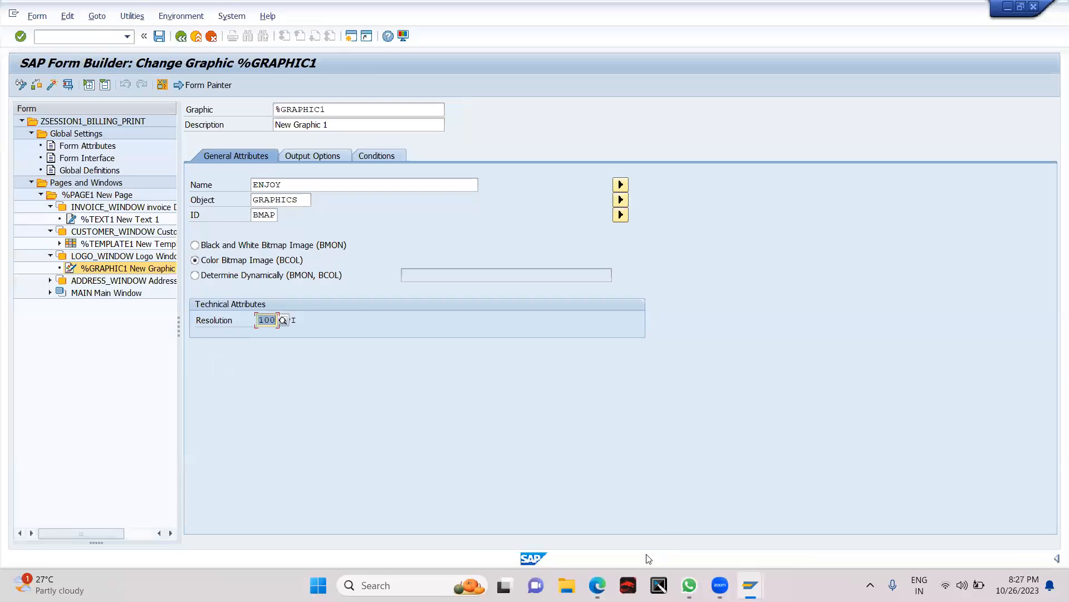
# - Switch to Microsoft Edge and close the tab showing the invoice PDF
pyautogui.hotkey('alt', 'Tab')
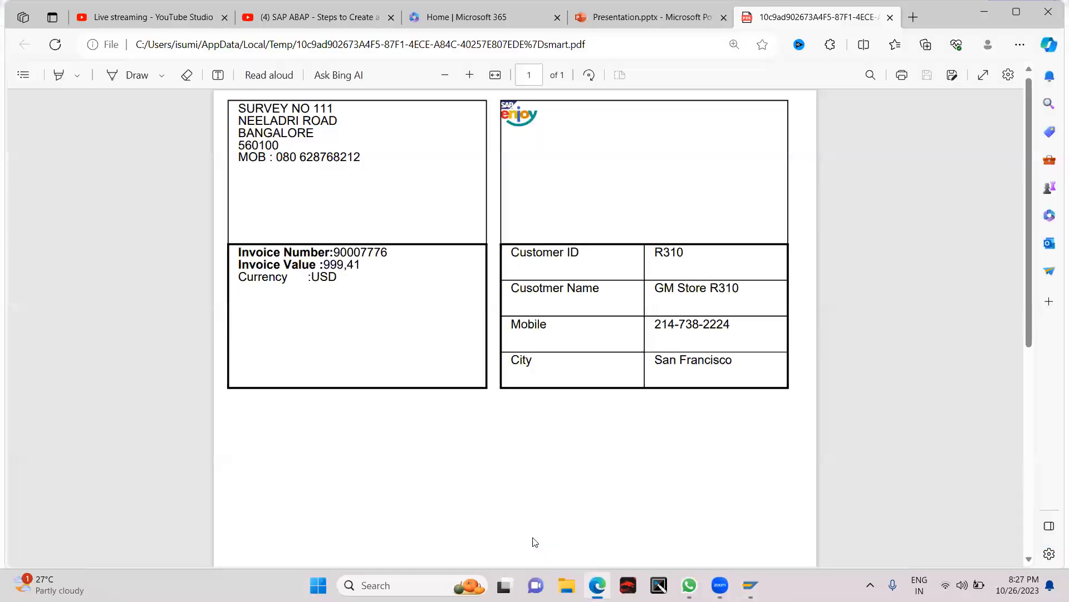
pyautogui.hotkey('ctrl', 'w')
pyautogui.click(143, 234)
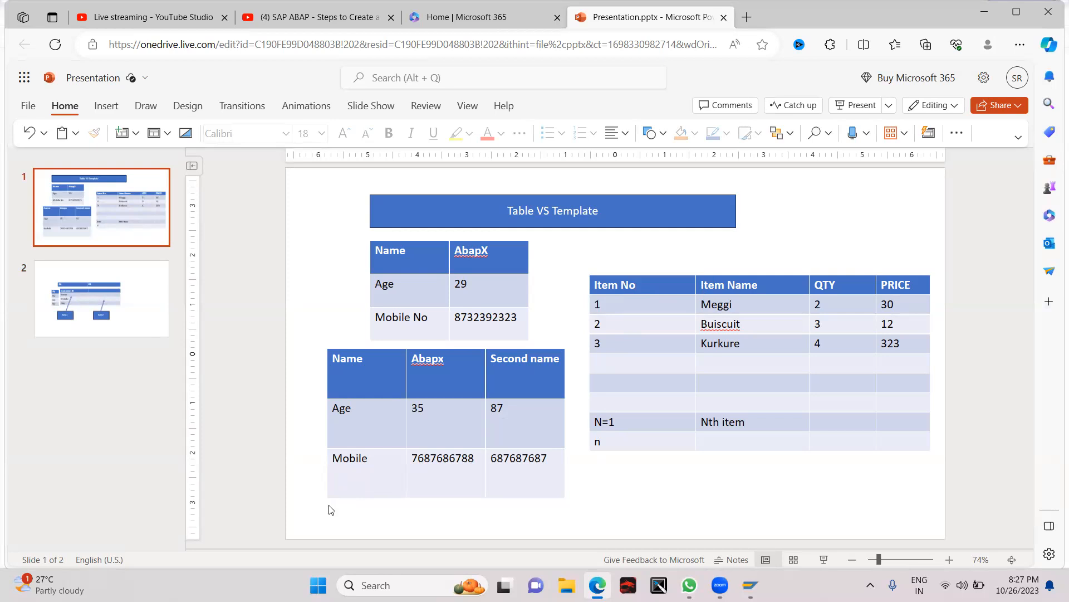
# - Switch to the SAP table display session and open the purchase order display with transaction ME23N
pyautogui.hotkey('alt', 'Tab')
pyautogui.hotkey('alt', 'Tab')
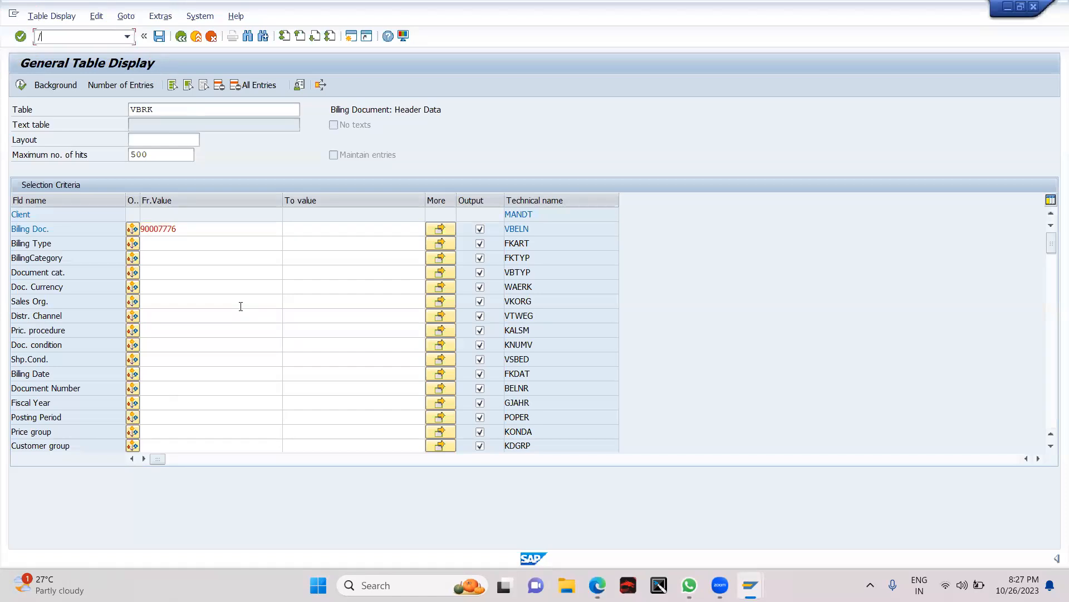
pyautogui.write('nse16n')
pyautogui.press('Return')
pyautogui.hotkey('ctrl', 'c')
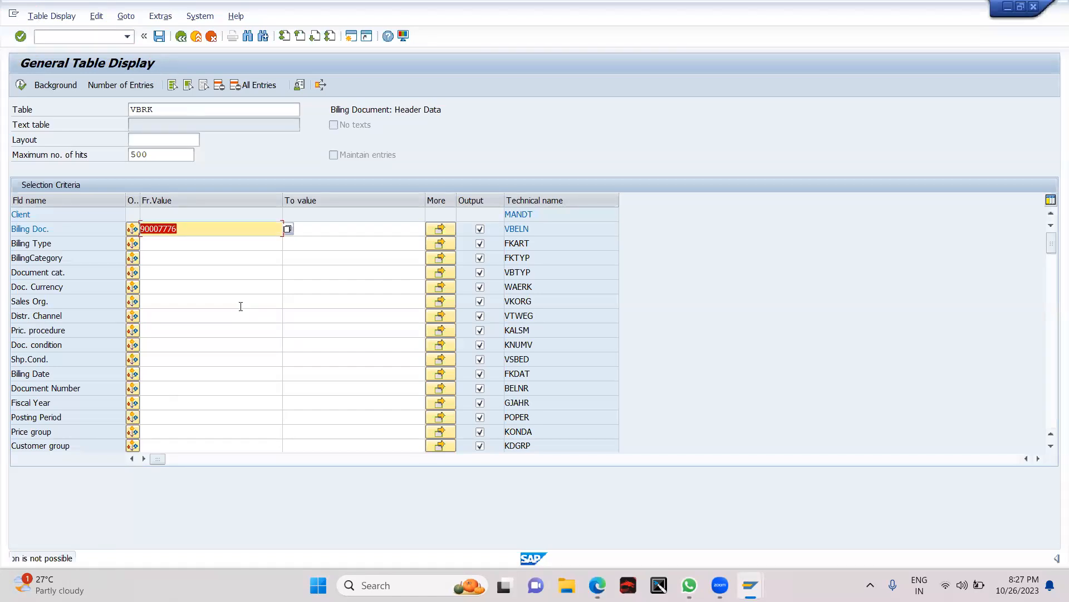
pyautogui.write('ME23N')
pyautogui.press('Return')
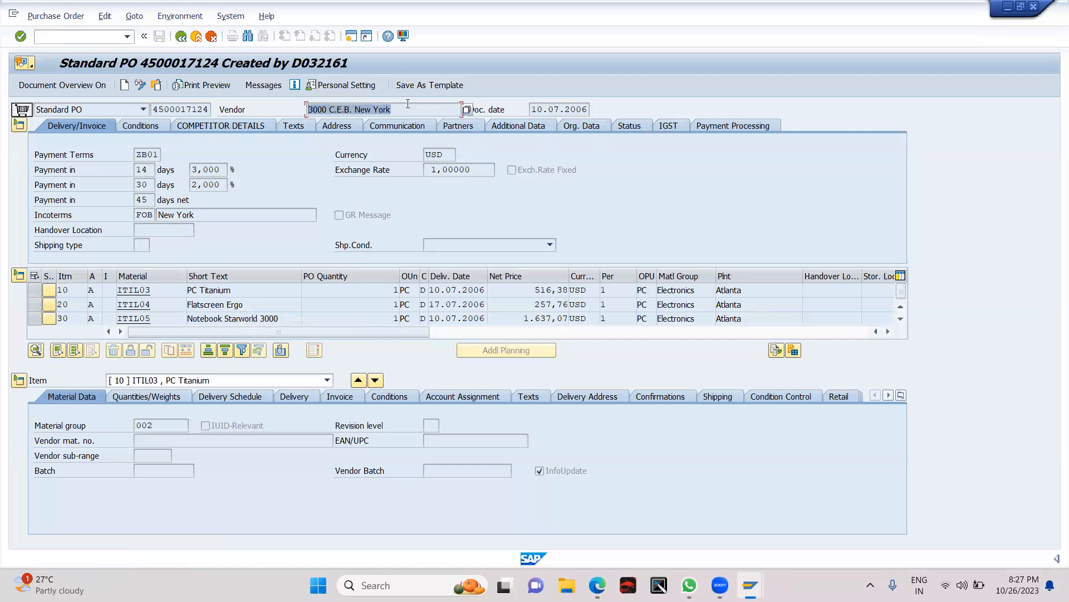
# - Leave the purchase order and open the sales order display with transaction VA03
pyautogui.moveTo(159, 109); pyautogui.dragTo(213, 112)
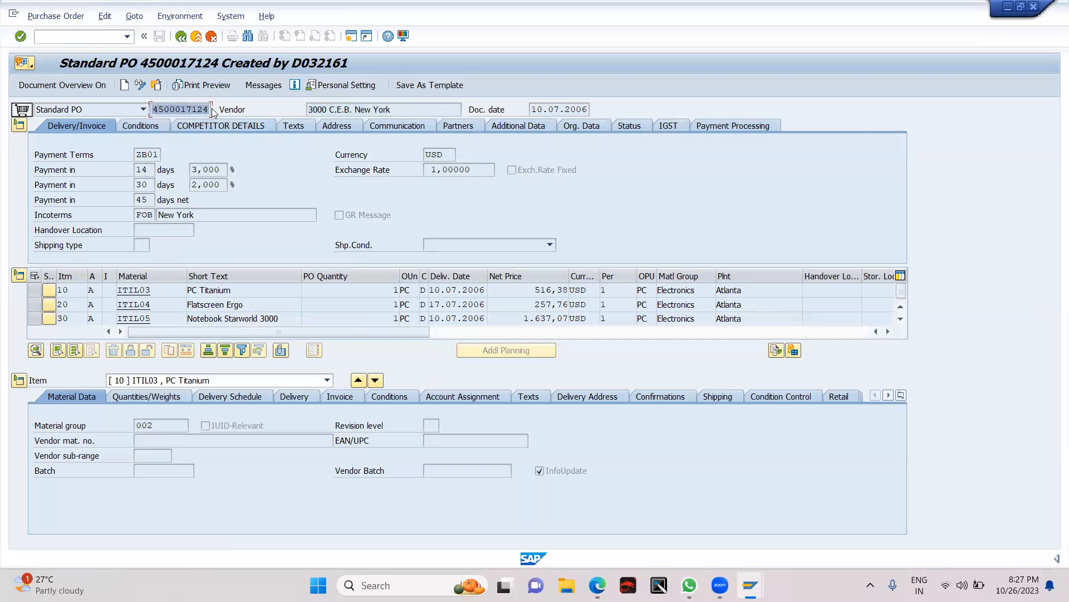
pyautogui.press('F3')
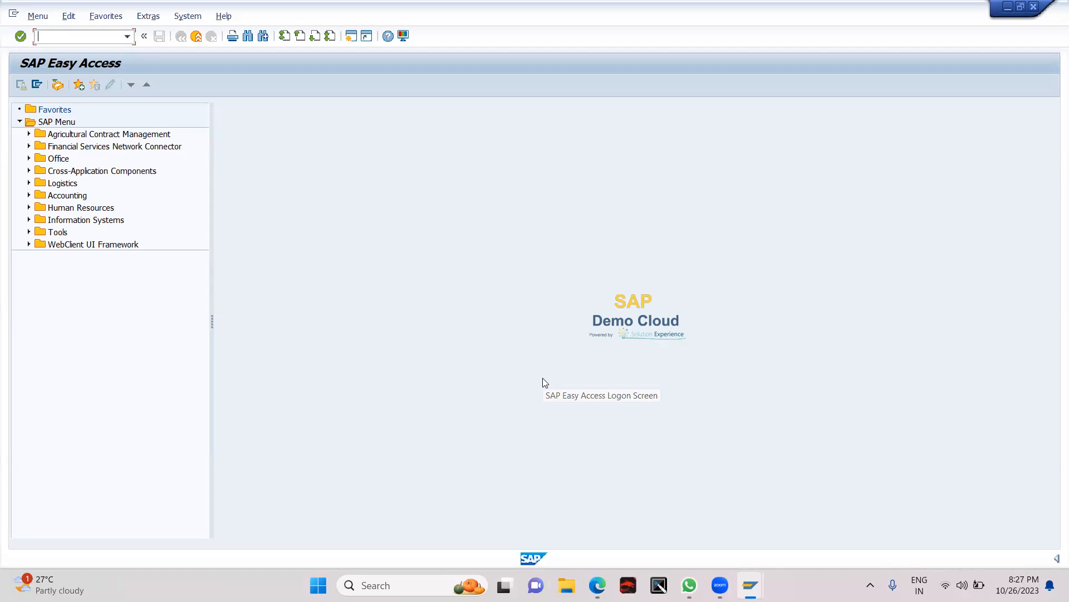
pyautogui.write('va03')
pyautogui.press('Return')
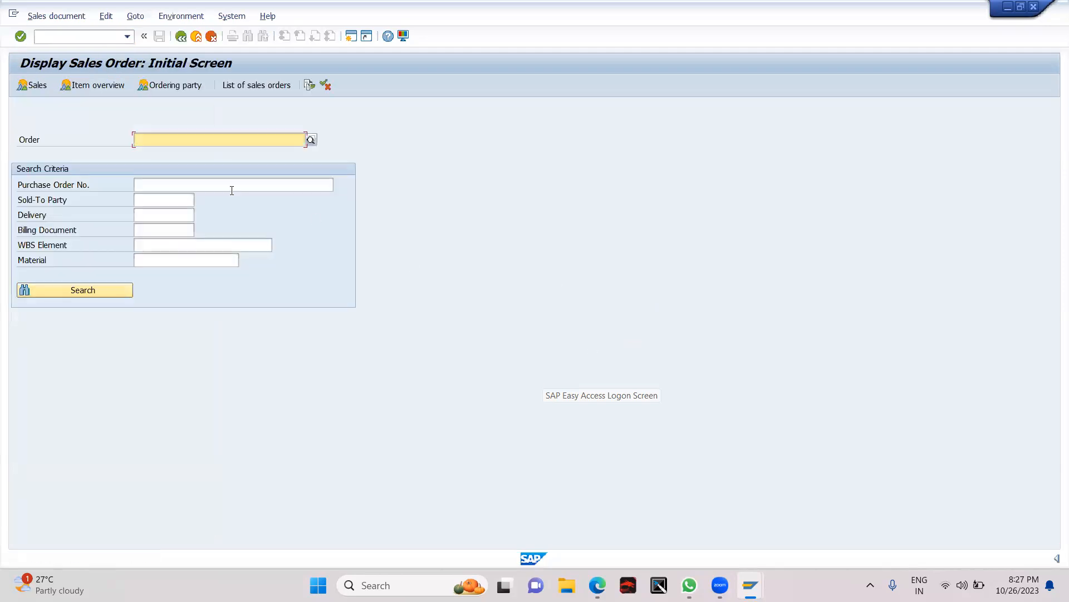
# - Try to display a sales order using the copied billing document number, and leave the sales order display
pyautogui.hotkey('alt', 'Tab')
pyautogui.press('Tab')
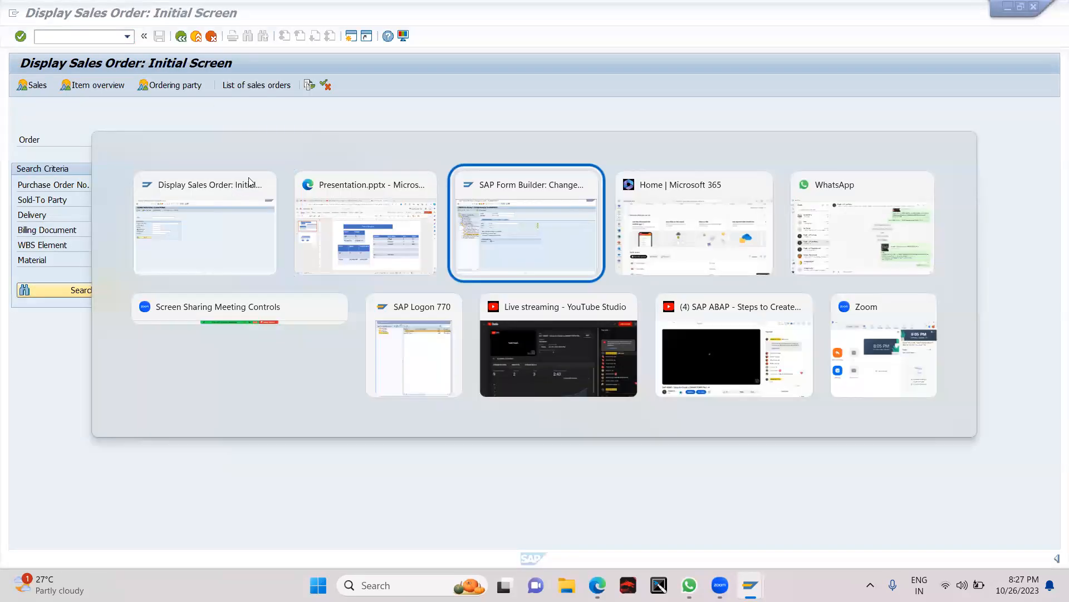
pyautogui.hotkey('alt', 'Tab')
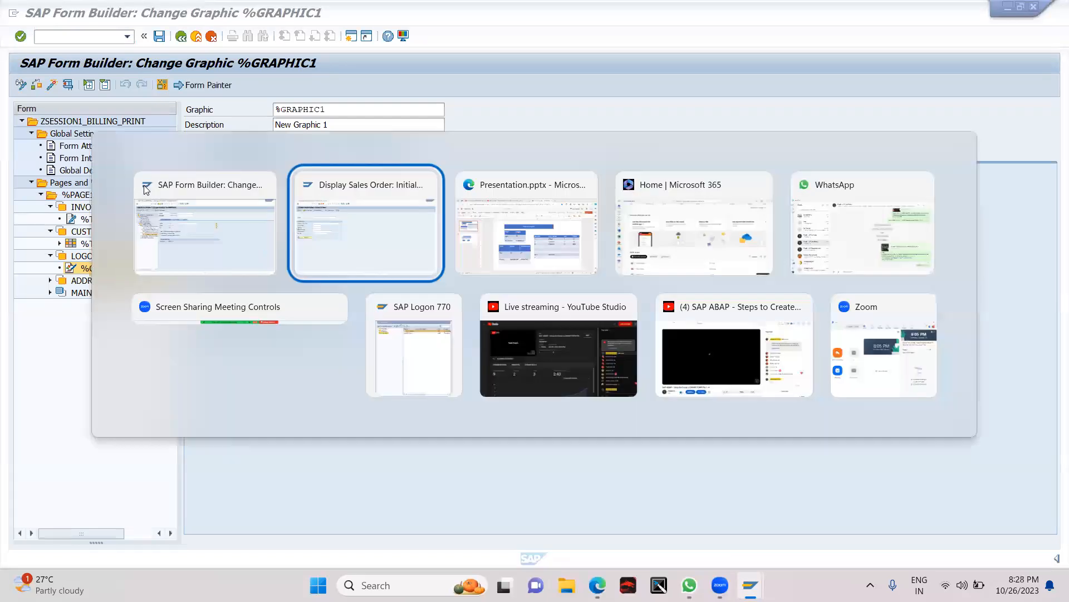
pyautogui.click(144, 185)
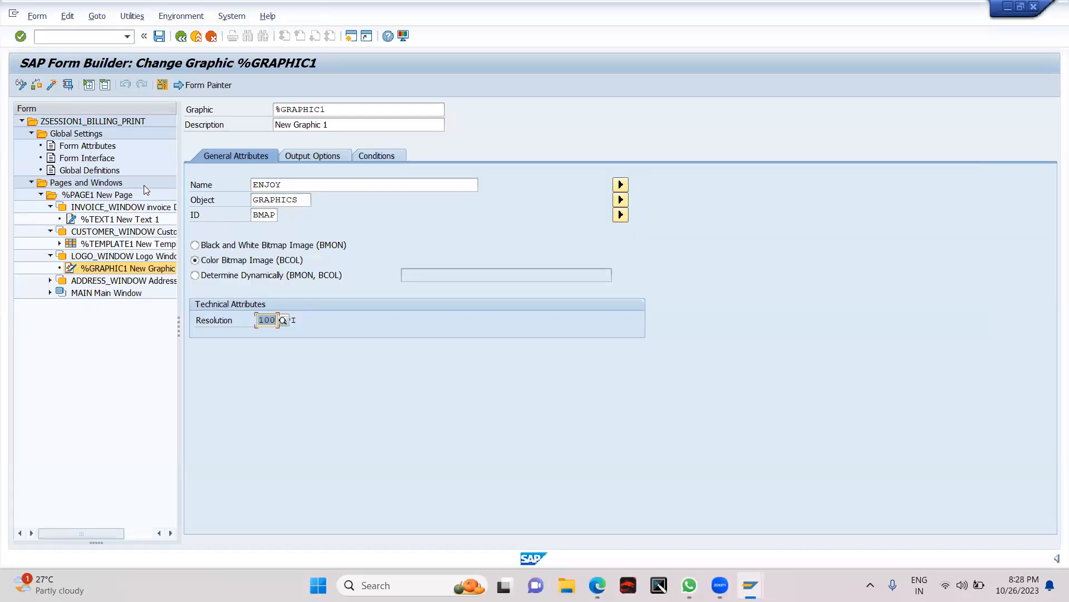
pyautogui.hotkey('alt', 'Tab')
pyautogui.hotkey('ctrl', 'v')
pyautogui.press('Return')
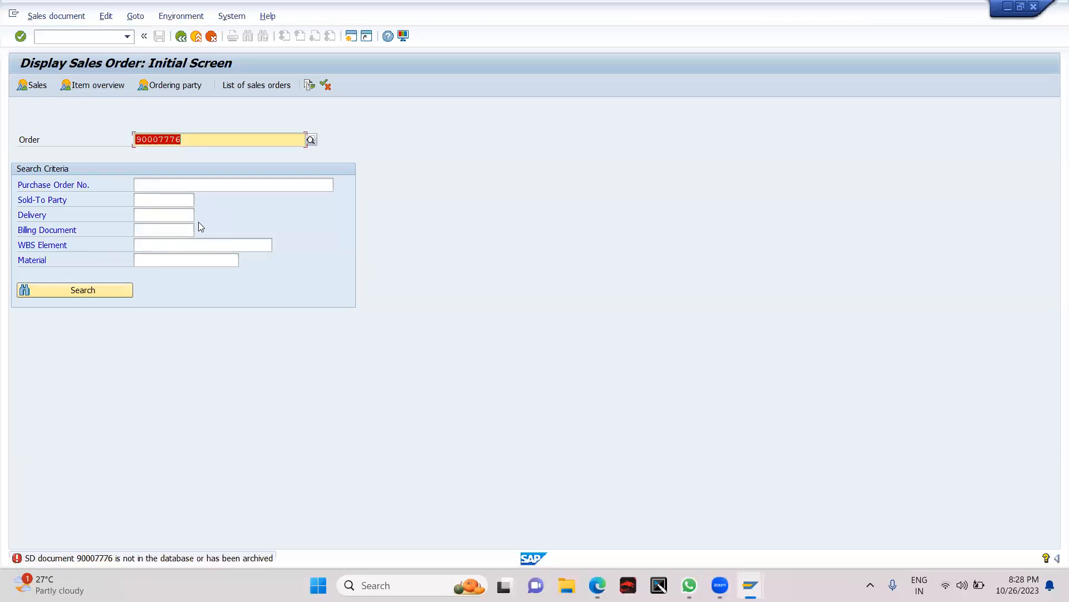
pyautogui.press('BackSpace')
pyautogui.press('F3')
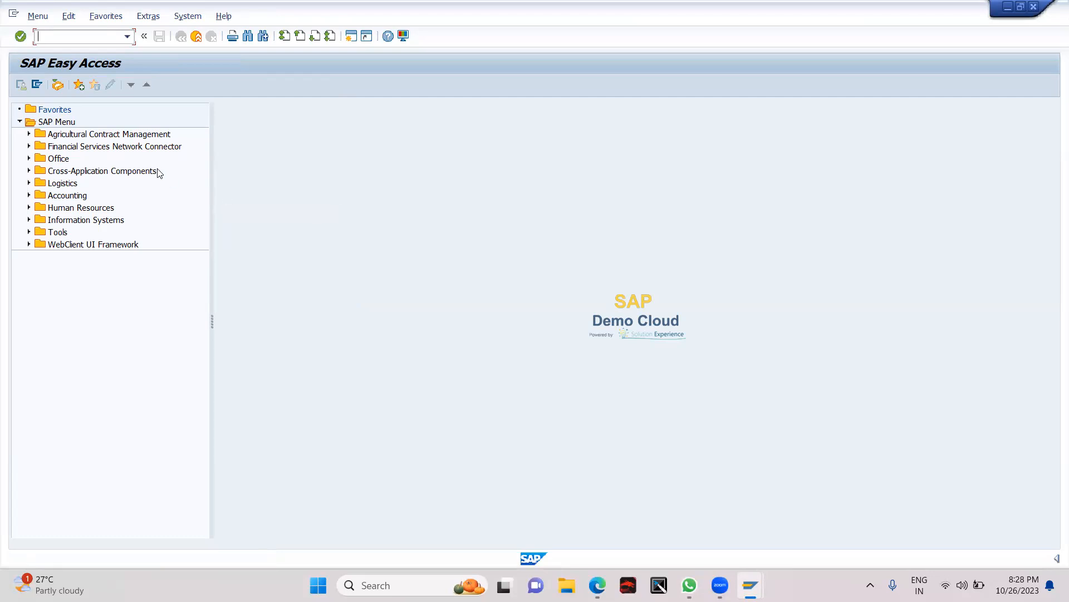
pyautogui.write('spro')
pyautogui.press('Return')
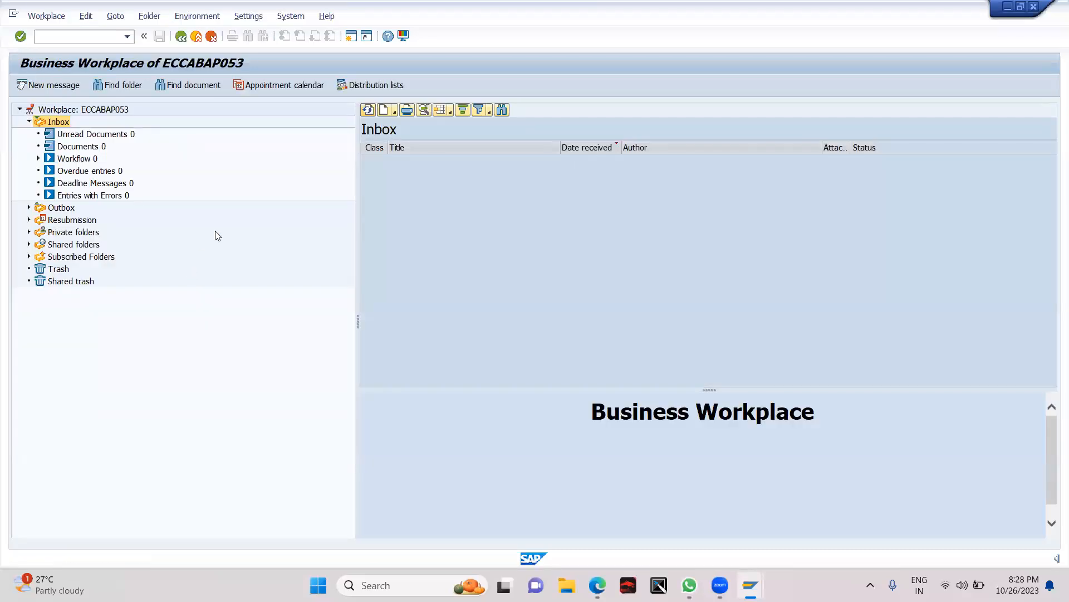
pyautogui.press('F3')
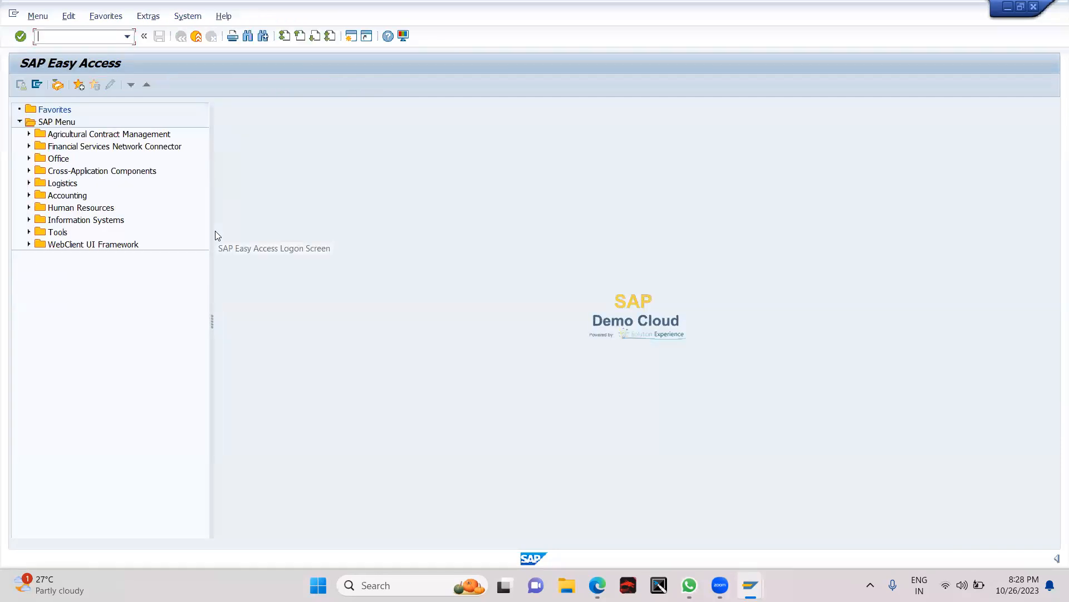
# - Open the billing document display with transaction VF03
pyautogui.press('Down')
pyautogui.press('Down')
pyautogui.press('Down')
pyautogui.press('Down')
pyautogui.write('VF03')
pyautogui.press('Return')
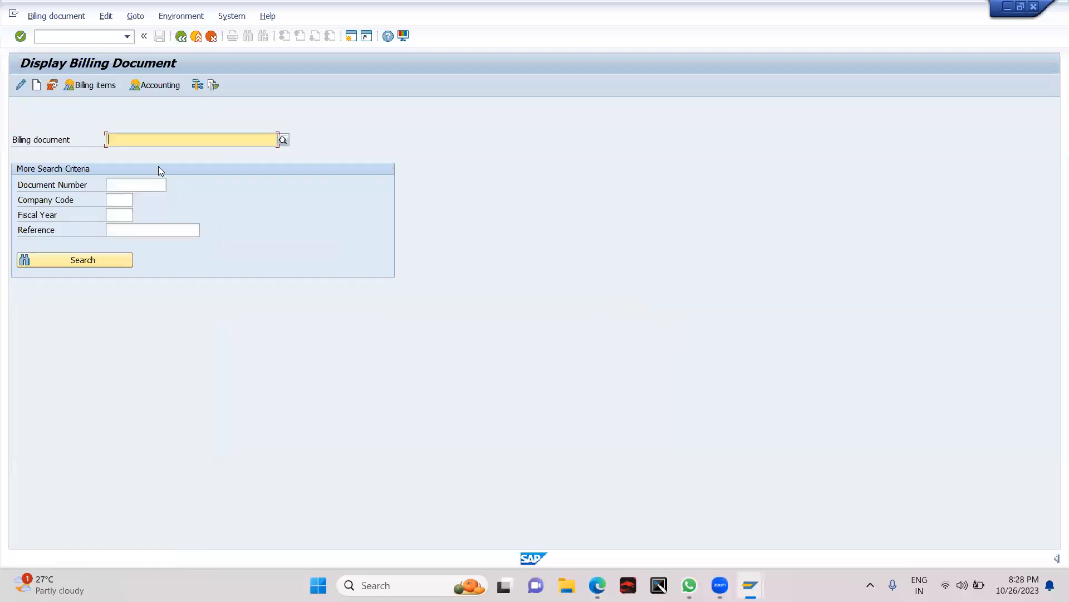
# - Look up the billing document by the copied document number and display its item overview
pyautogui.hotkey('ctrl', 'v')
pyautogui.press('Return')
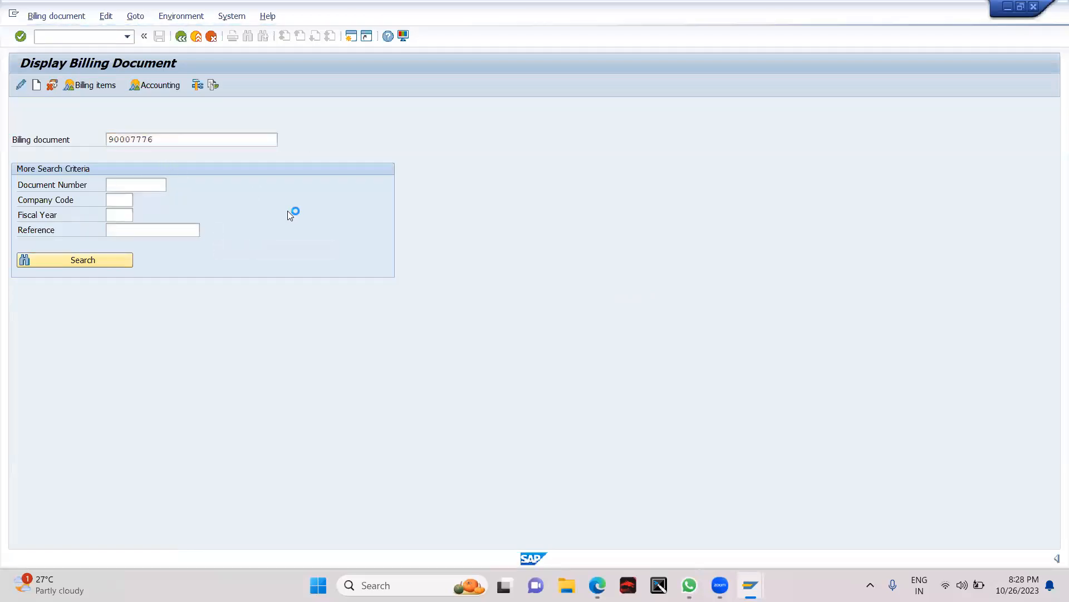
pyautogui.click(196, 36)
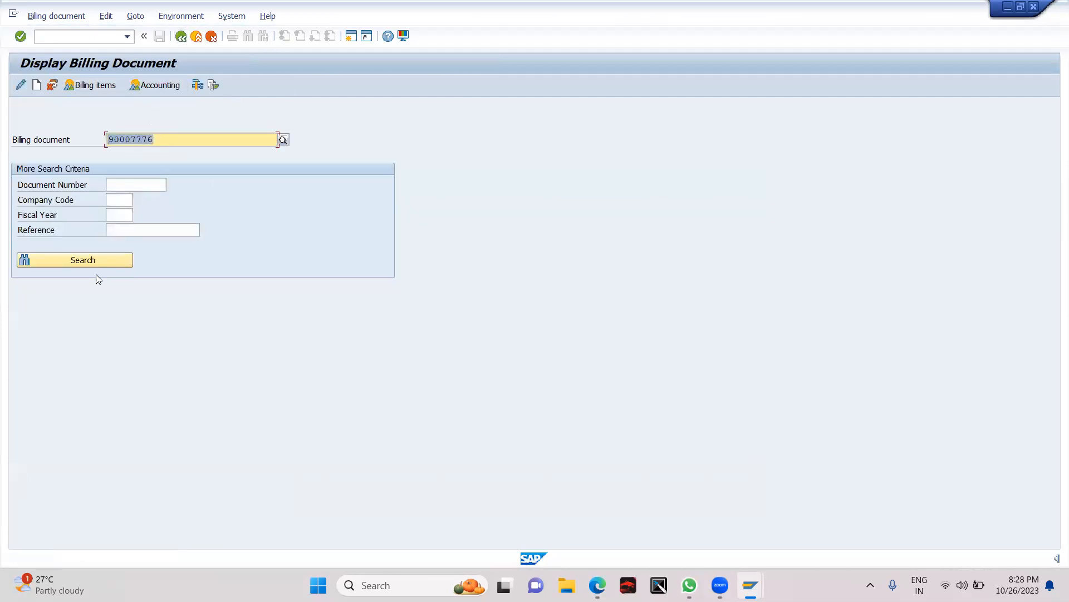
pyautogui.click(85, 264)
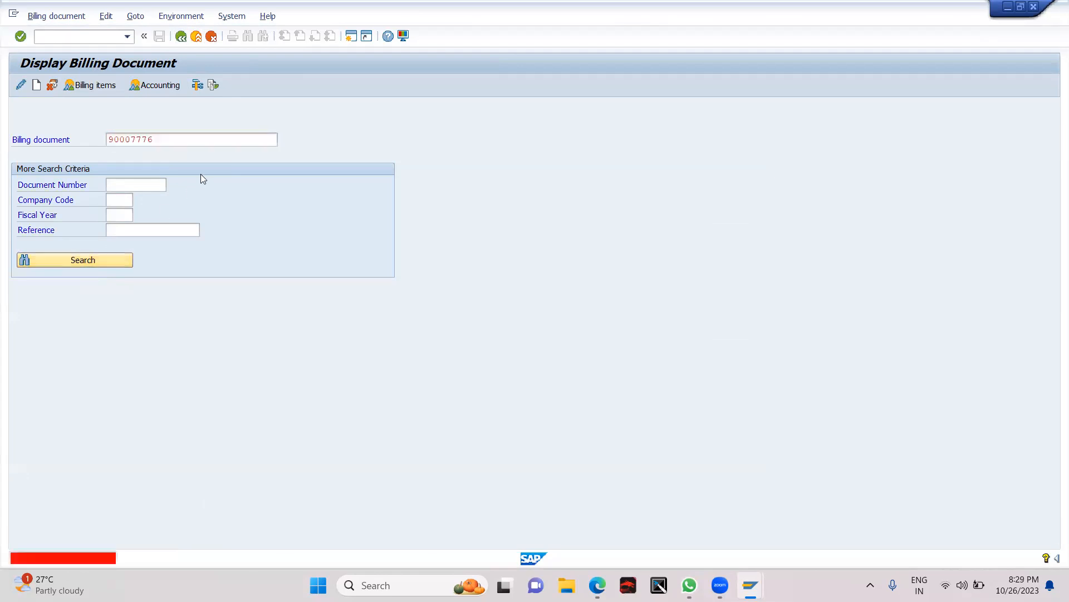
pyautogui.press('Return')
# - Examine the billing item's description, item number and billed quantity, and the document's net value and currency
pyautogui.moveTo(151, 188); pyautogui.dragTo(59, 190)
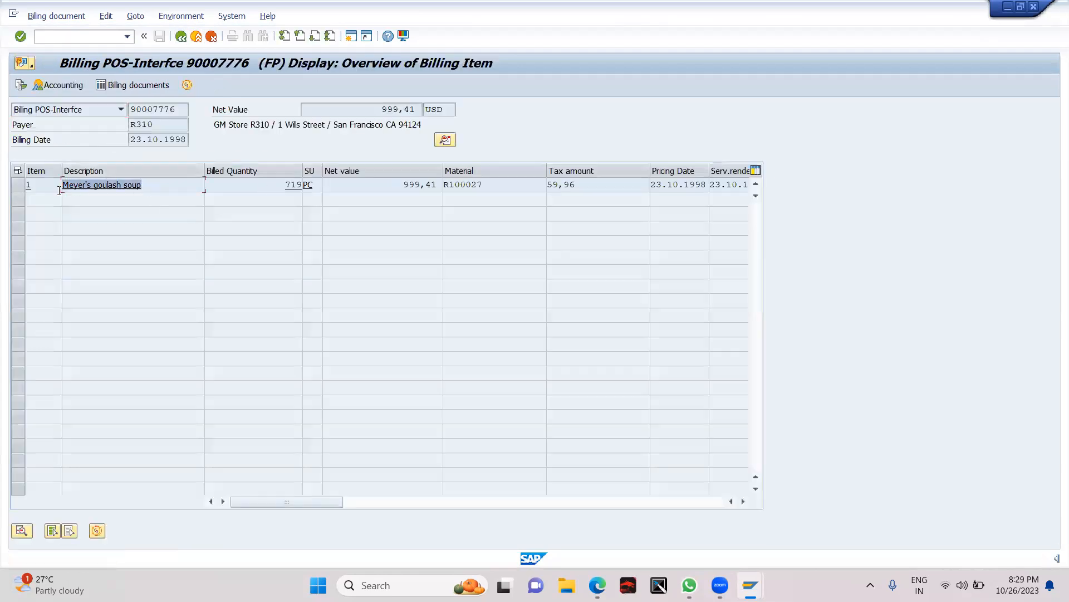
pyautogui.click(153, 186)
pyautogui.click(41, 185)
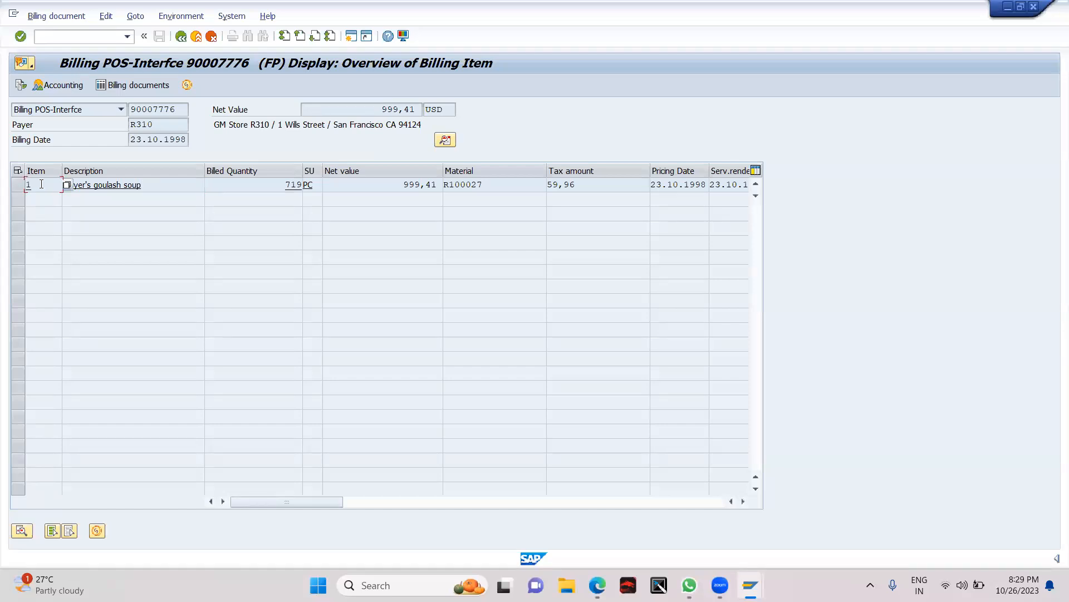
pyautogui.moveTo(282, 184); pyautogui.dragTo(325, 183)
pyautogui.moveTo(346, 110); pyautogui.dragTo(453, 106)
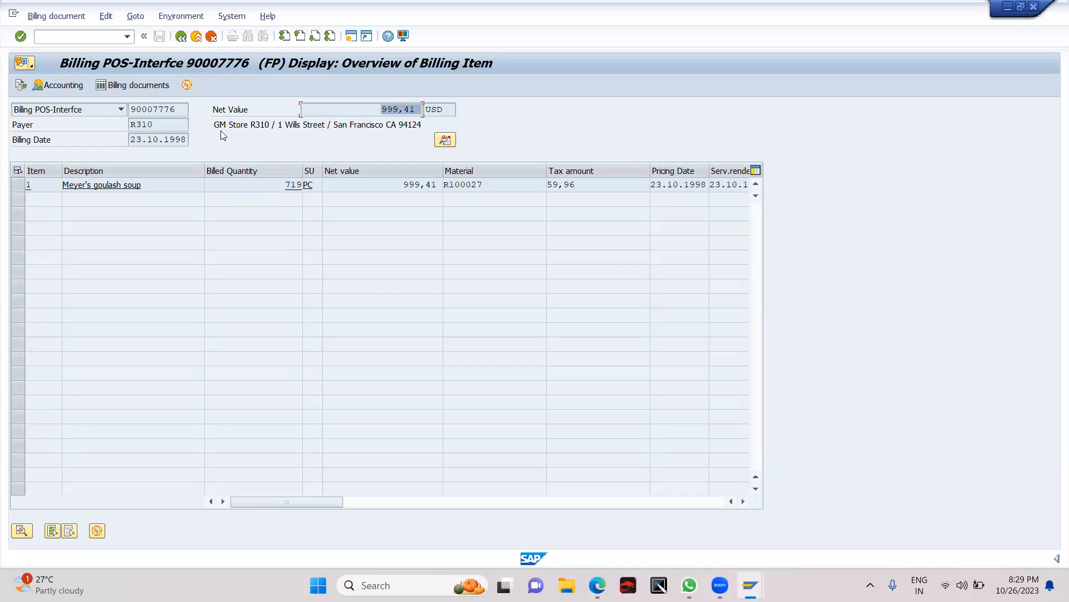
# - In the Function Builder session, test function module /1BCDWB/SF00000601 for the same billing document and preview the form on output device lp01, continuing past the debugger
pyautogui.hotkey('alt', 'Tab')
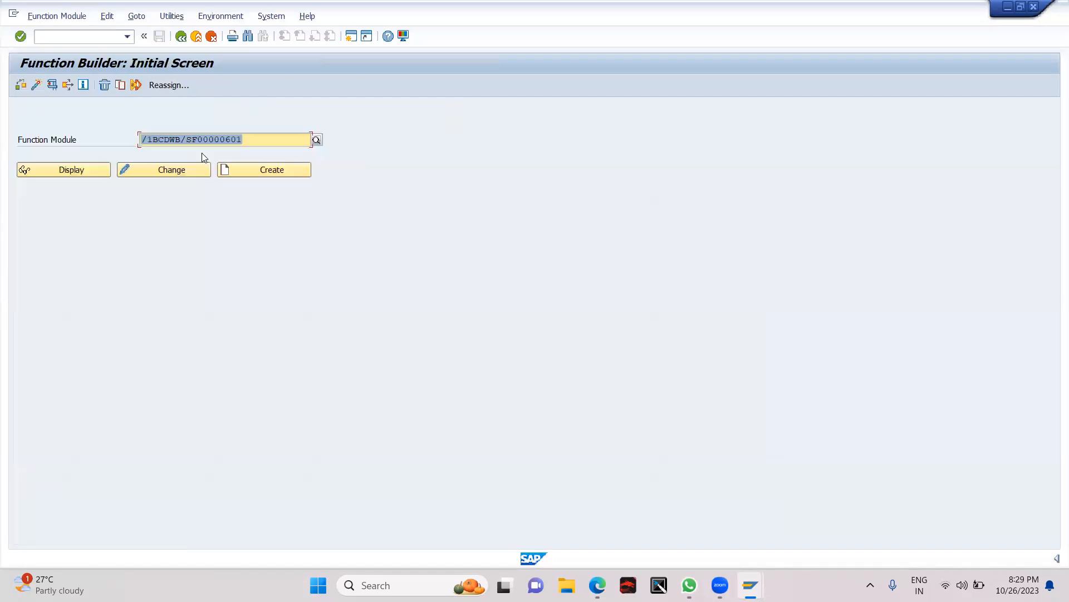
pyautogui.press('F8')
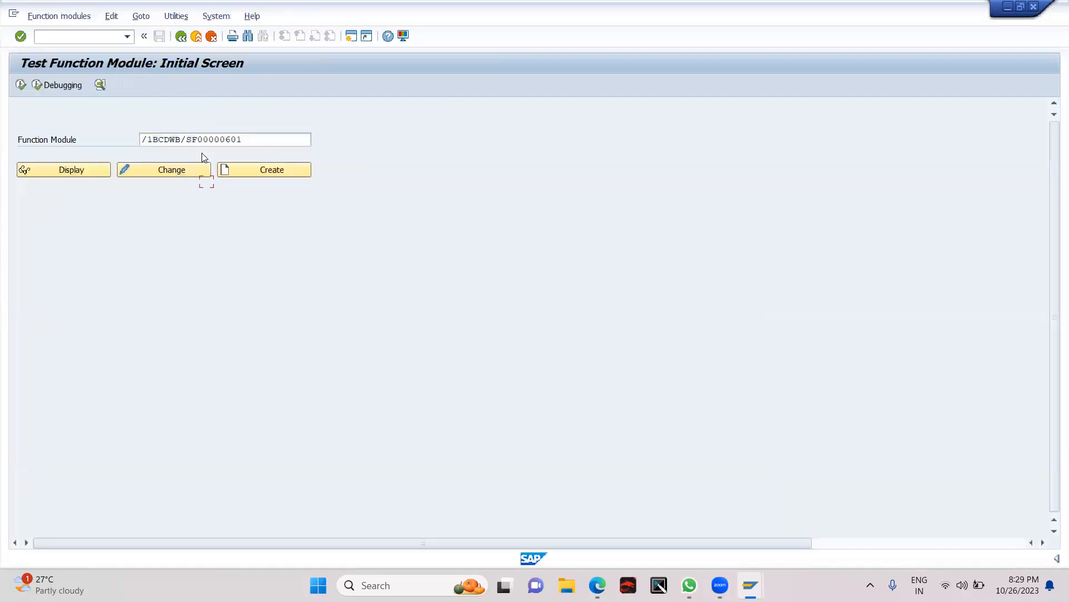
pyautogui.press('F8')
pyautogui.write('90007778')
pyautogui.press('Return')
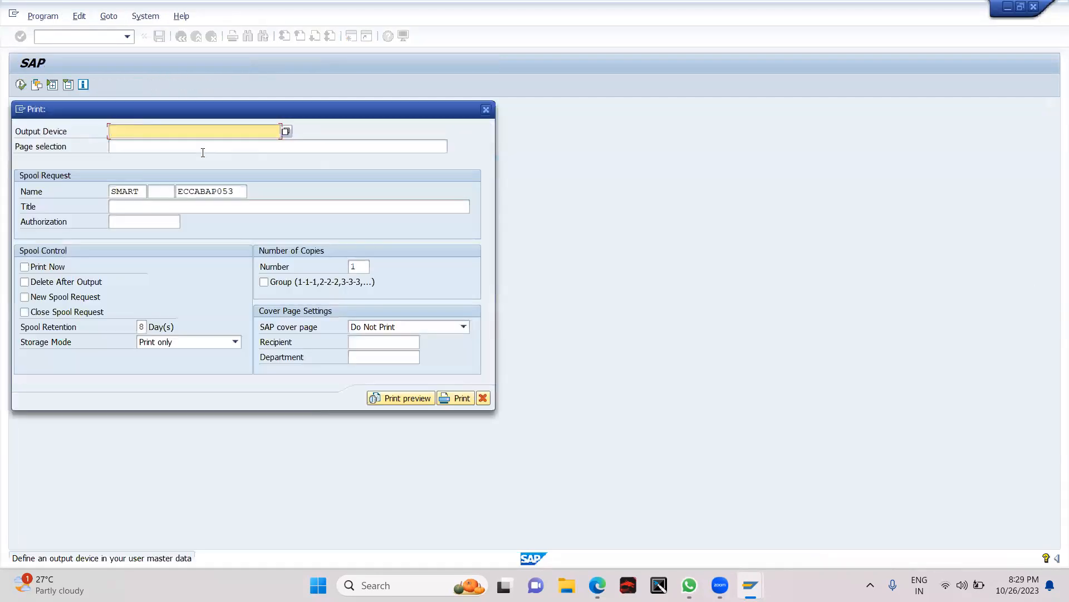
pyautogui.write('lp01')
pyautogui.press('Return')
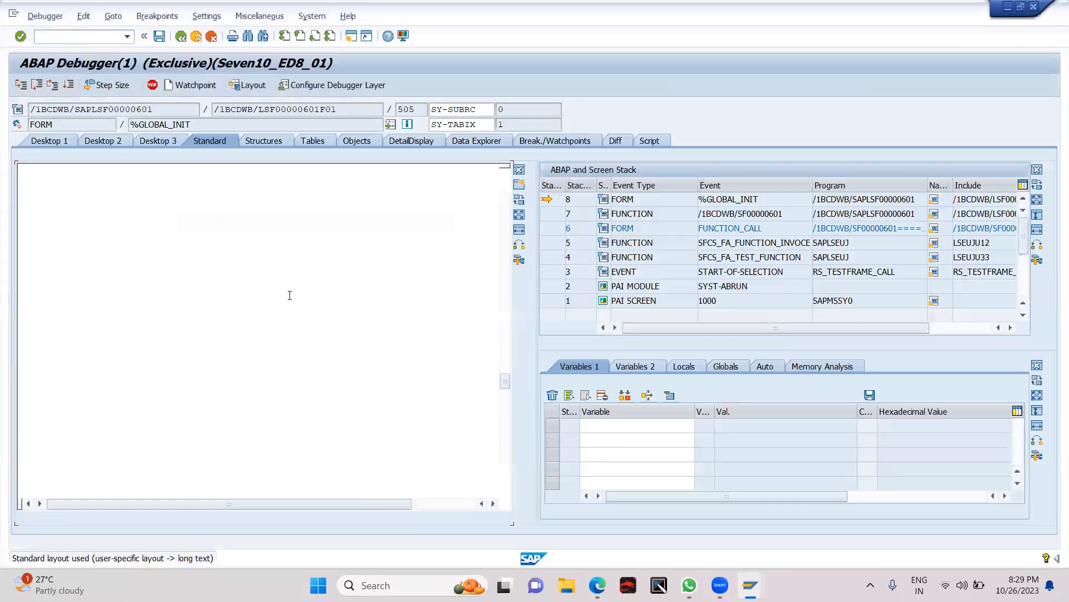
pyautogui.press('F8')
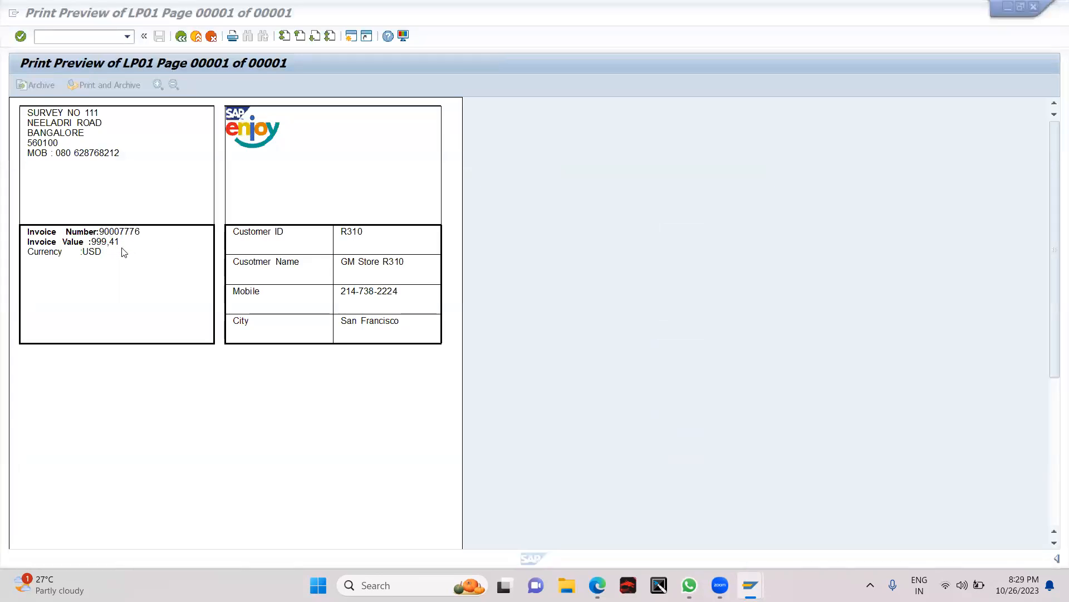
# - Compare the net value, currency and payer in the billing document with the invoice and customer details in the print preview
pyautogui.hotkey('alt', 'Tab')
pyautogui.press('Tab')
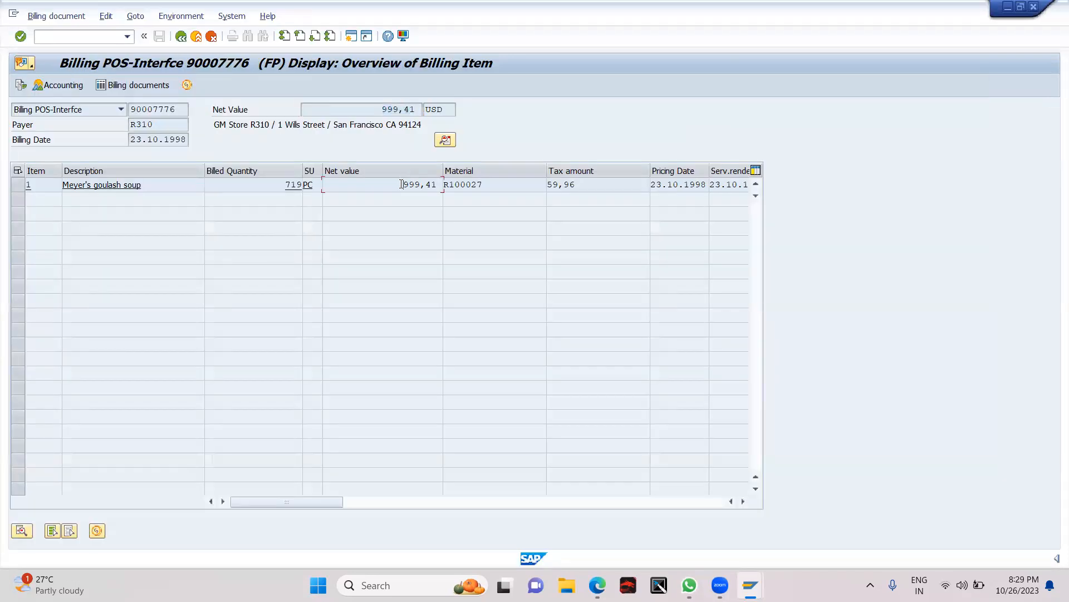
pyautogui.hotkey('alt', 'Tab')
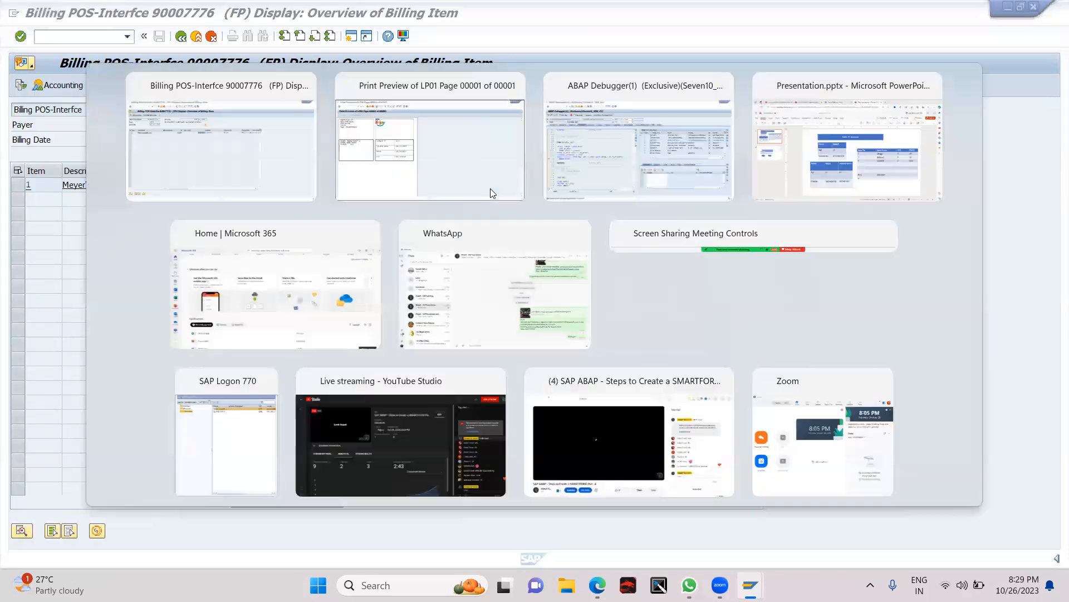
pyautogui.click(493, 193)
pyautogui.hotkey('alt', 'Tab')
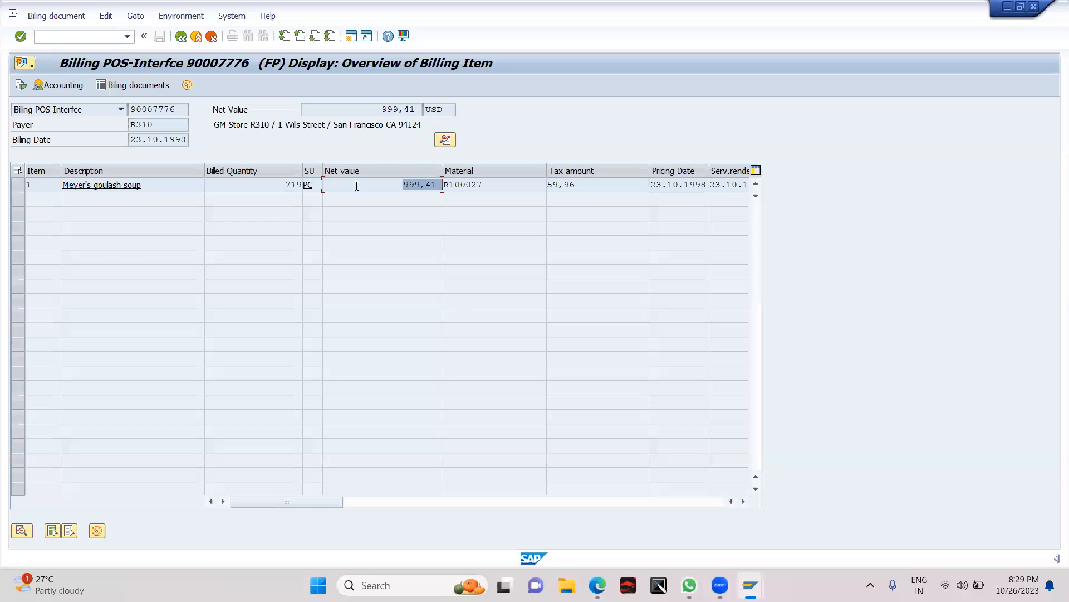
pyautogui.doubleClick(449, 107)
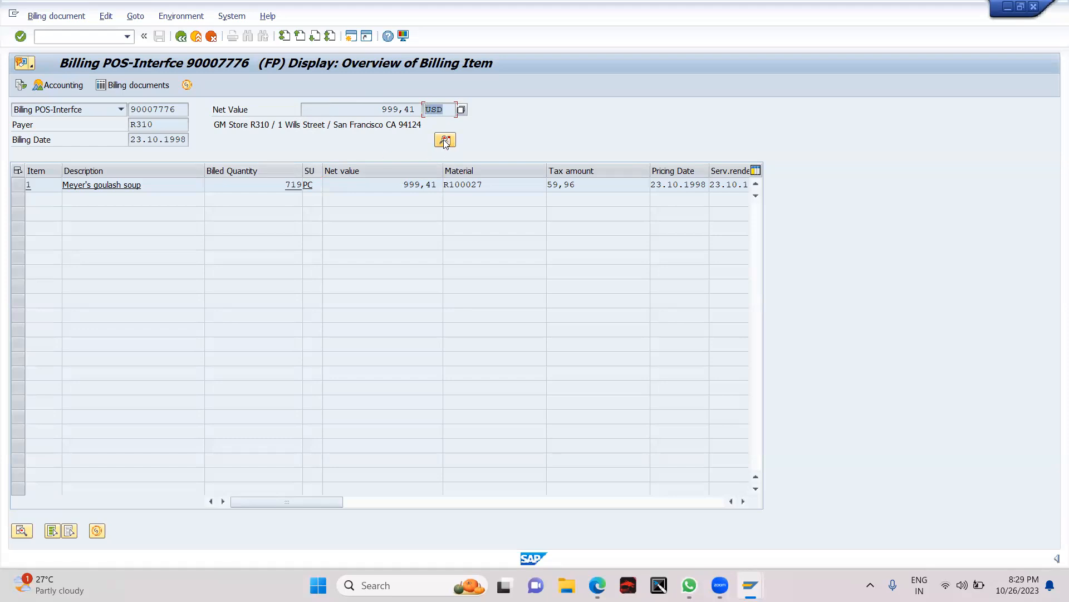
pyautogui.doubleClick(157, 125)
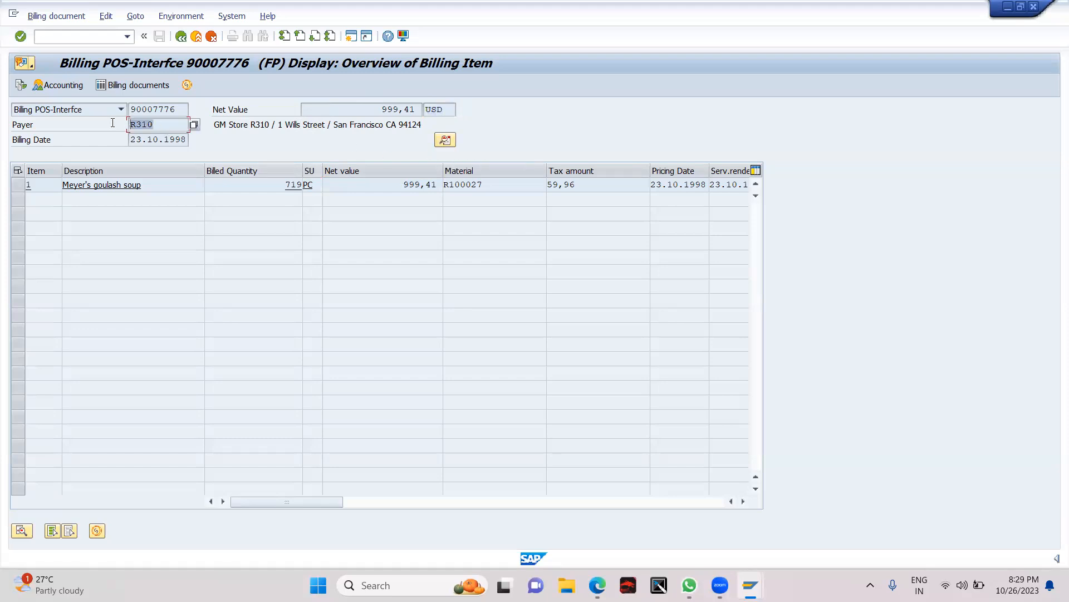
pyautogui.moveTo(165, 124); pyautogui.dragTo(98, 123)
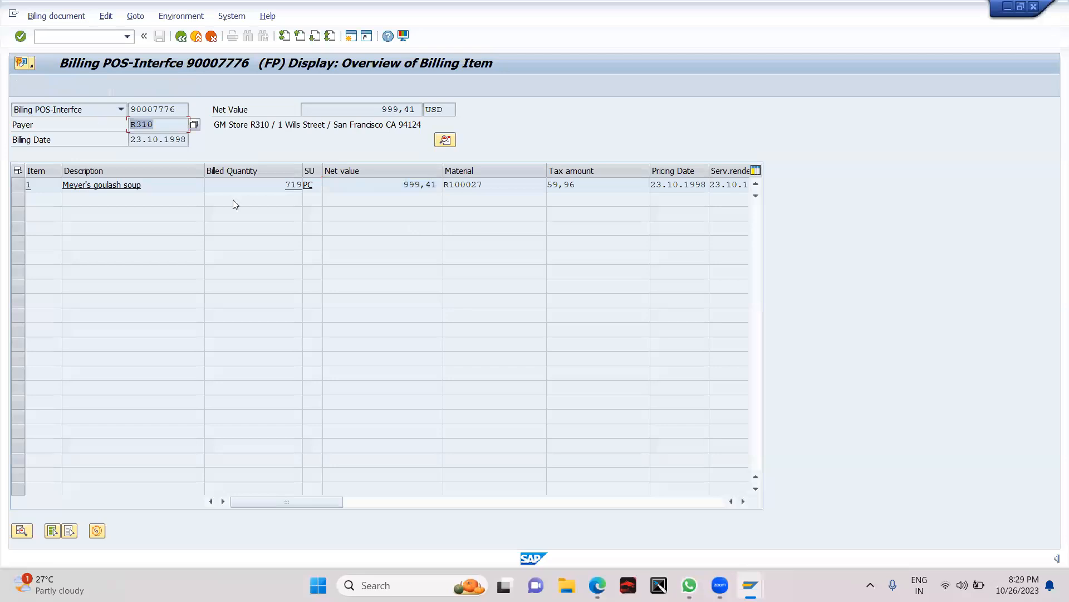
pyautogui.hotkey('alt', 'Tab')
pyautogui.hotkey('alt', 'Tab')
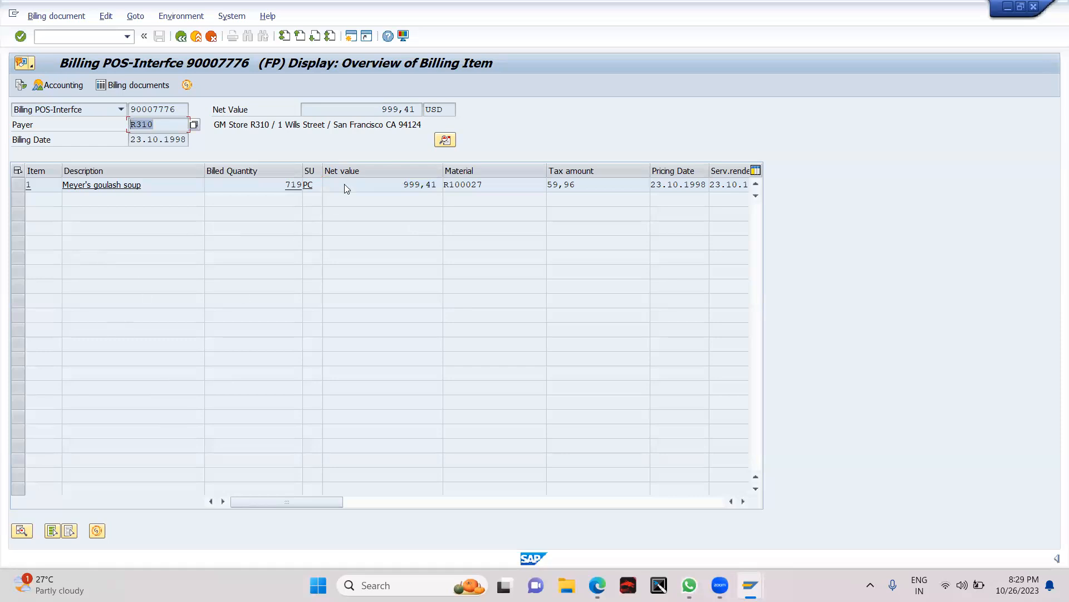
# - Try to issue the billing document's output from the initial display screen, and reopen its item overview
pyautogui.click(181, 36)
pyautogui.click(57, 16)
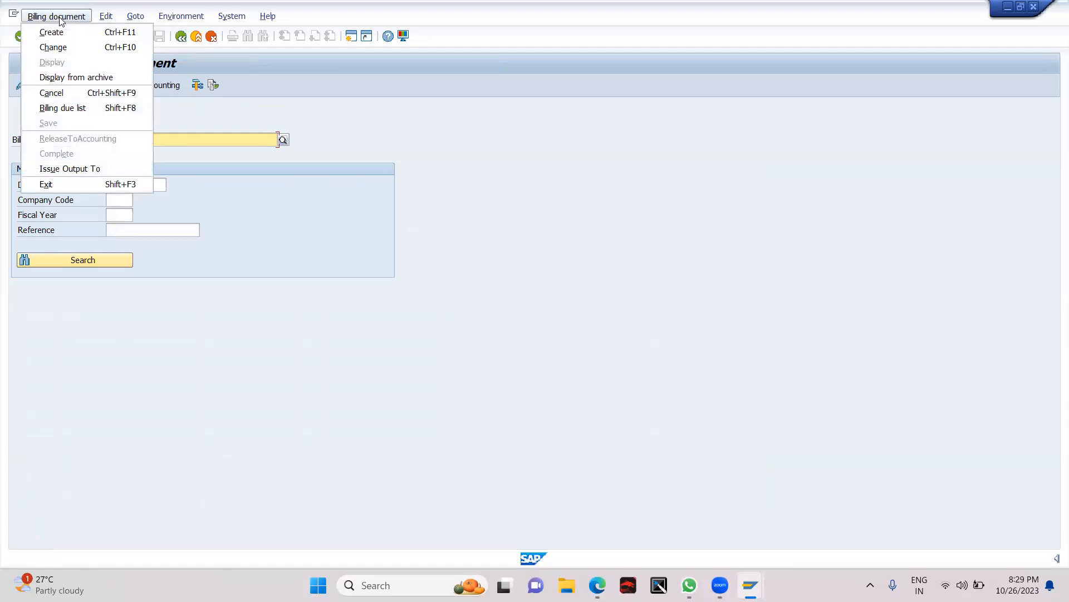
pyautogui.click(98, 169)
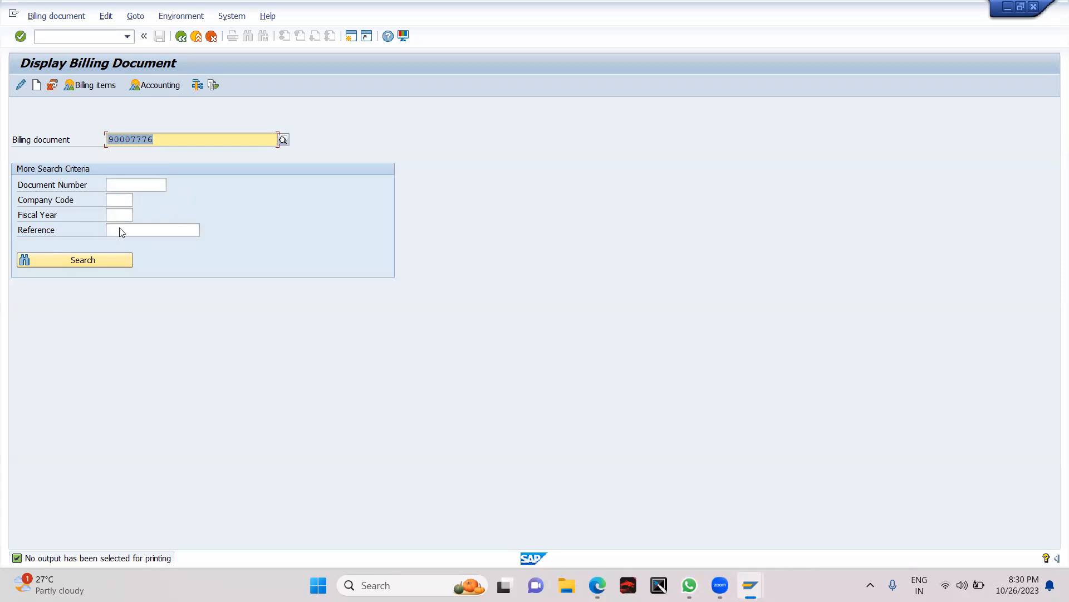
pyautogui.click(108, 266)
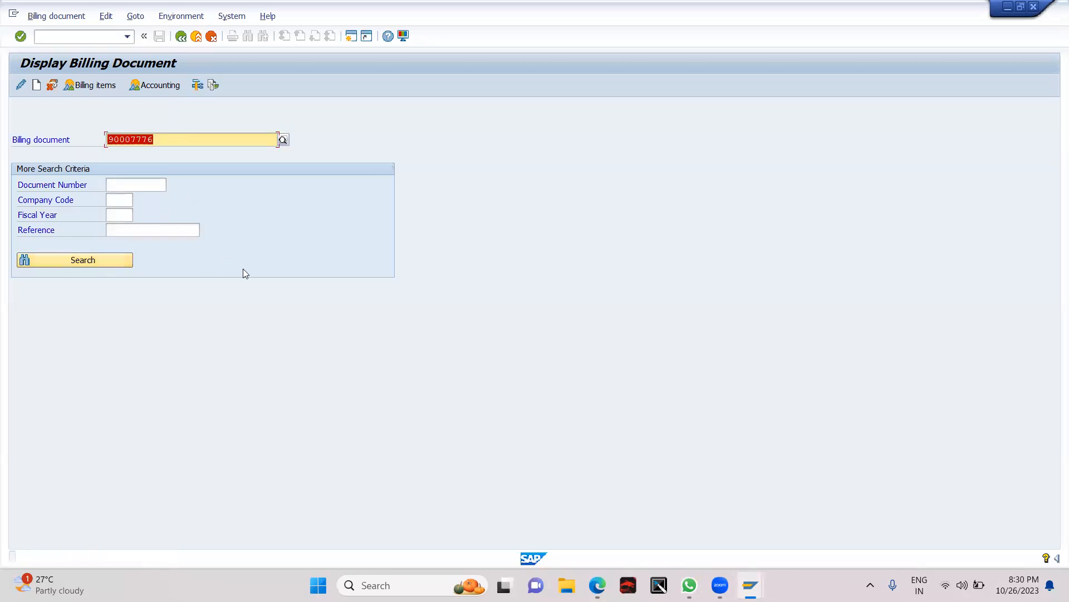
pyautogui.press('Return')
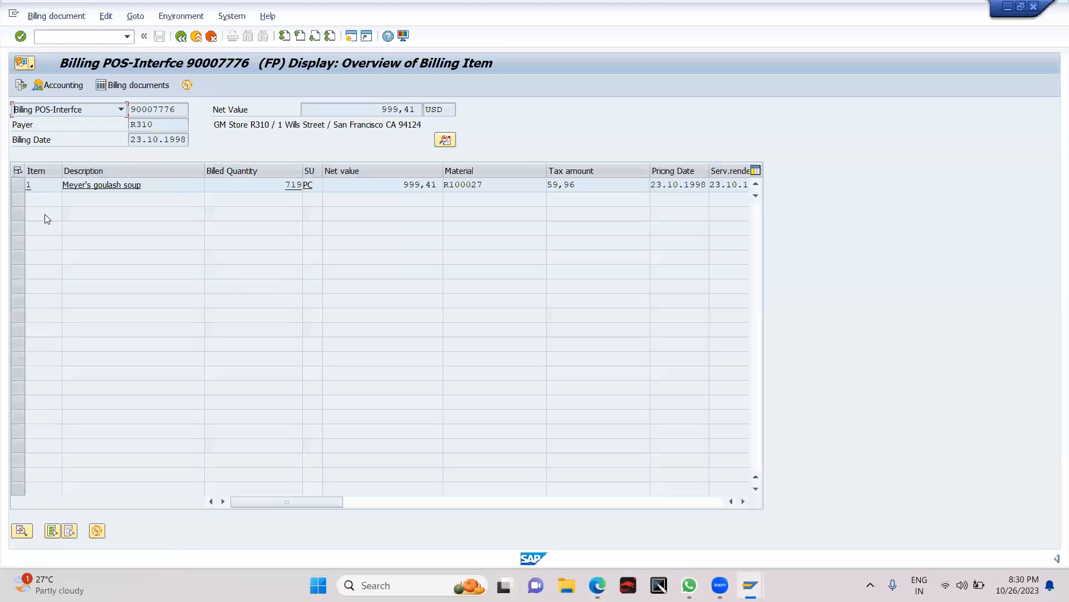
# - Switch to the SAP Easy Access session and open table VBRP in General Table Display
pyautogui.hotkey('alt', 'Tab')
pyautogui.write('SE16')
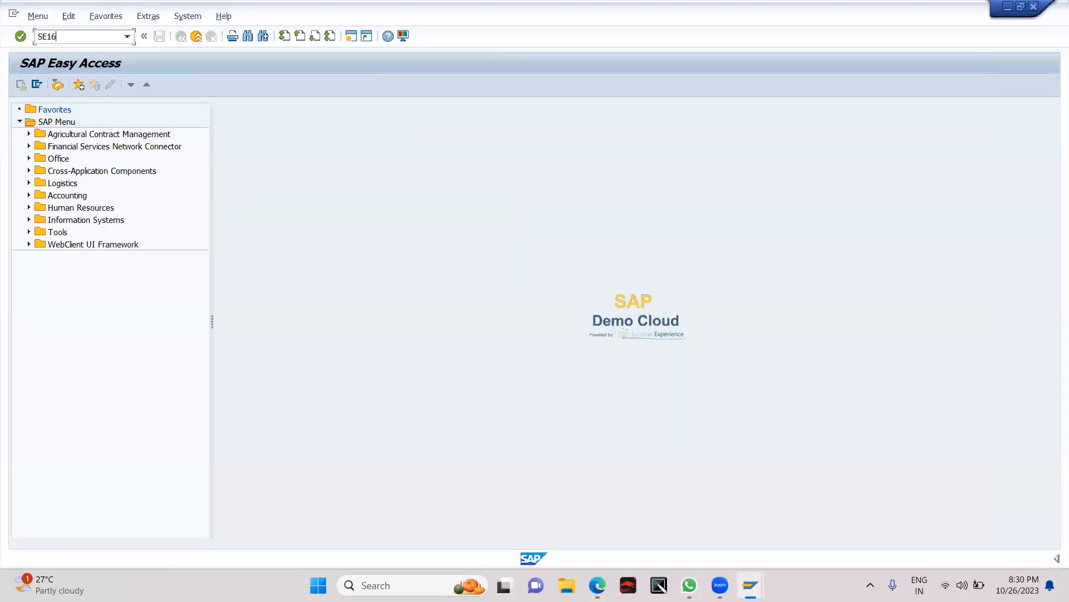
pyautogui.press('Return')
pyautogui.write('VBRP')
pyautogui.press('Return')
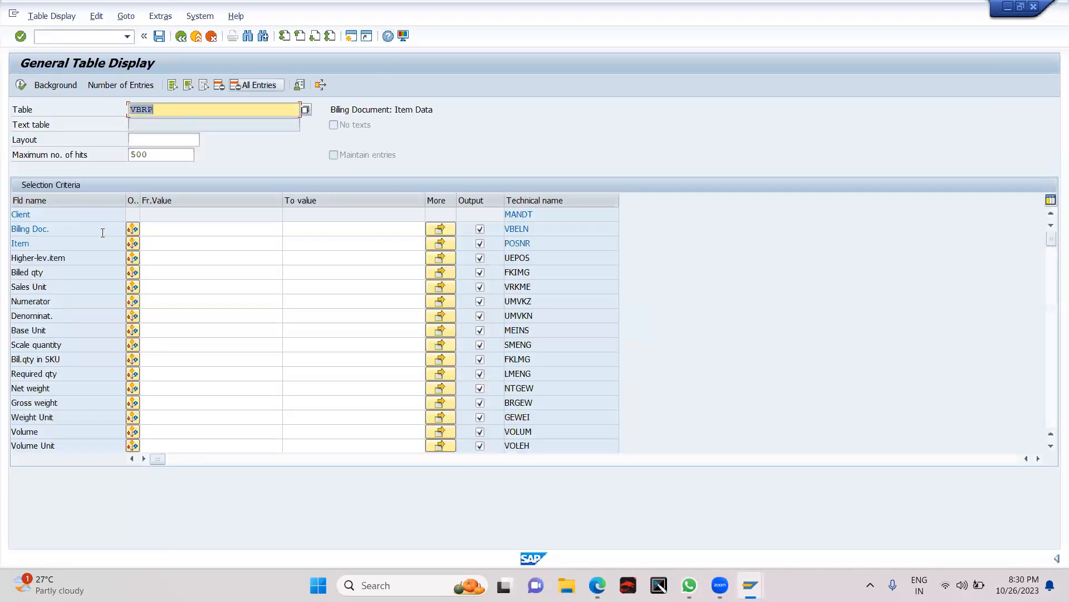
# - List the VBRP entries whose item number is greater than 200
pyautogui.click(134, 248)
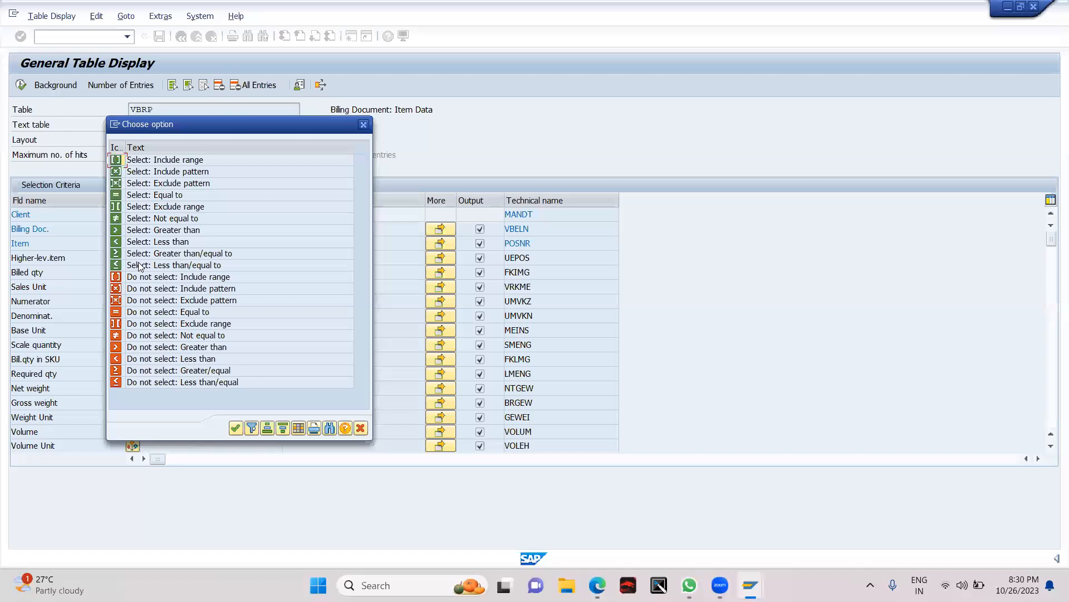
pyautogui.doubleClick(154, 232)
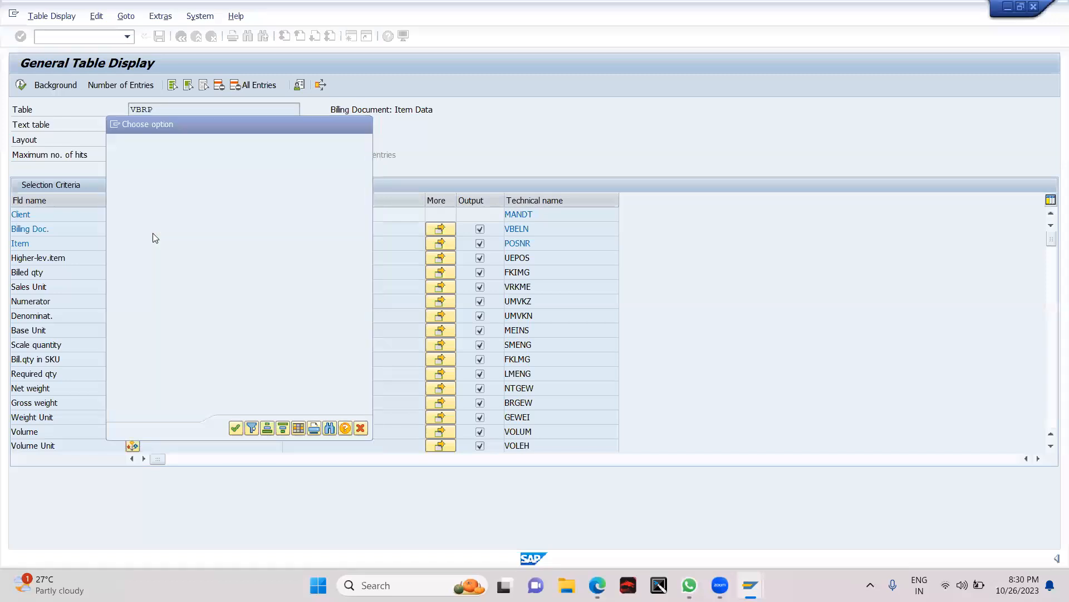
pyautogui.write('200')
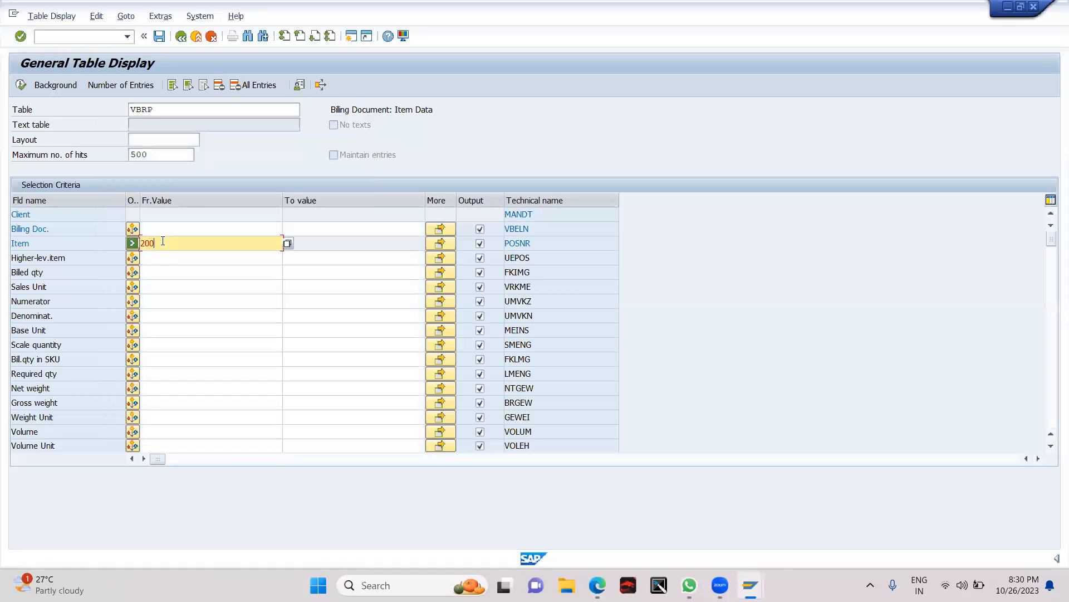
pyautogui.press('F8')
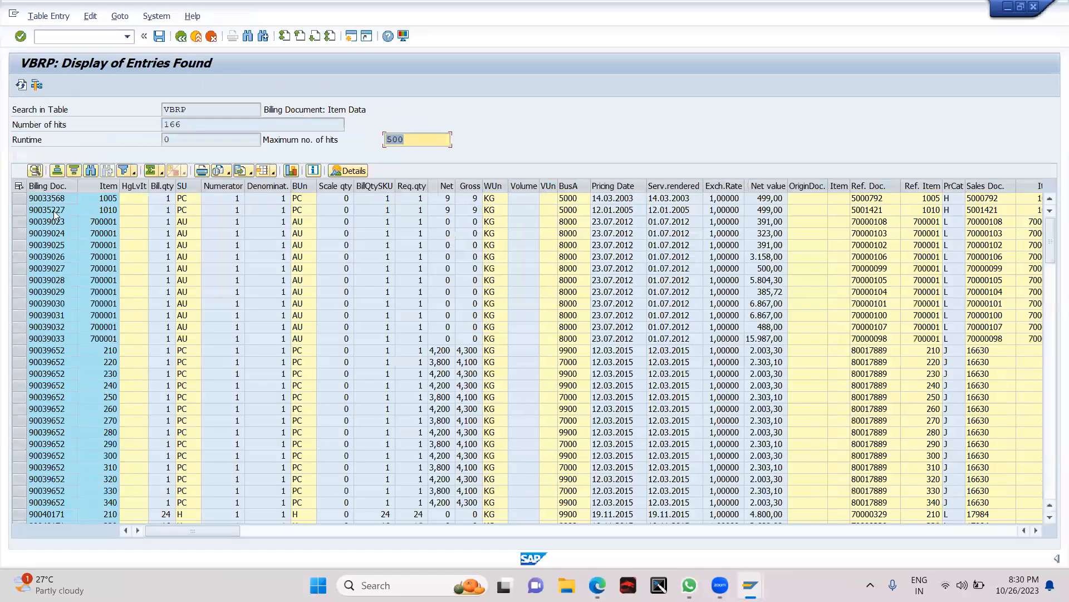
# - Copy the number of the billing document whose listed items start at 210, and list only its VBRP items above 200
pyautogui.click(48, 205)
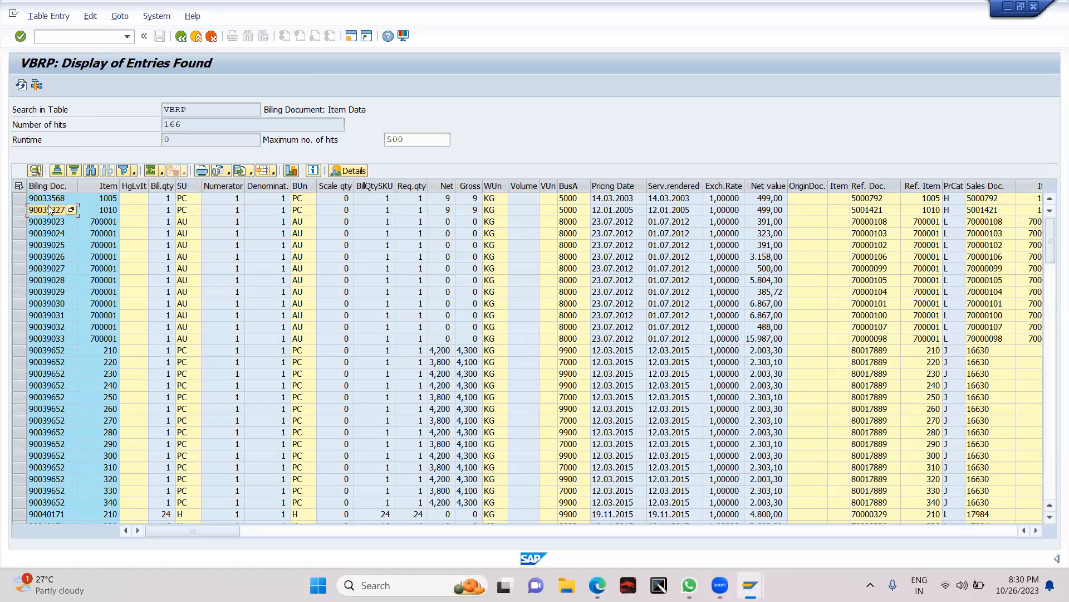
pyautogui.click(49, 351)
pyautogui.press('F3')
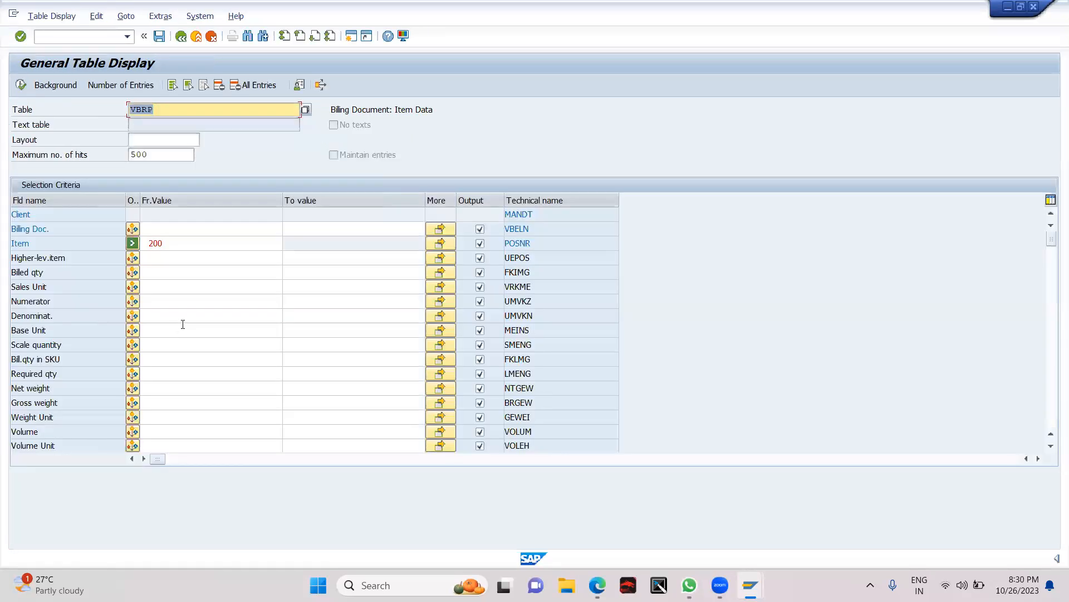
pyautogui.click(173, 233)
pyautogui.hotkey('ctrl', 'v')
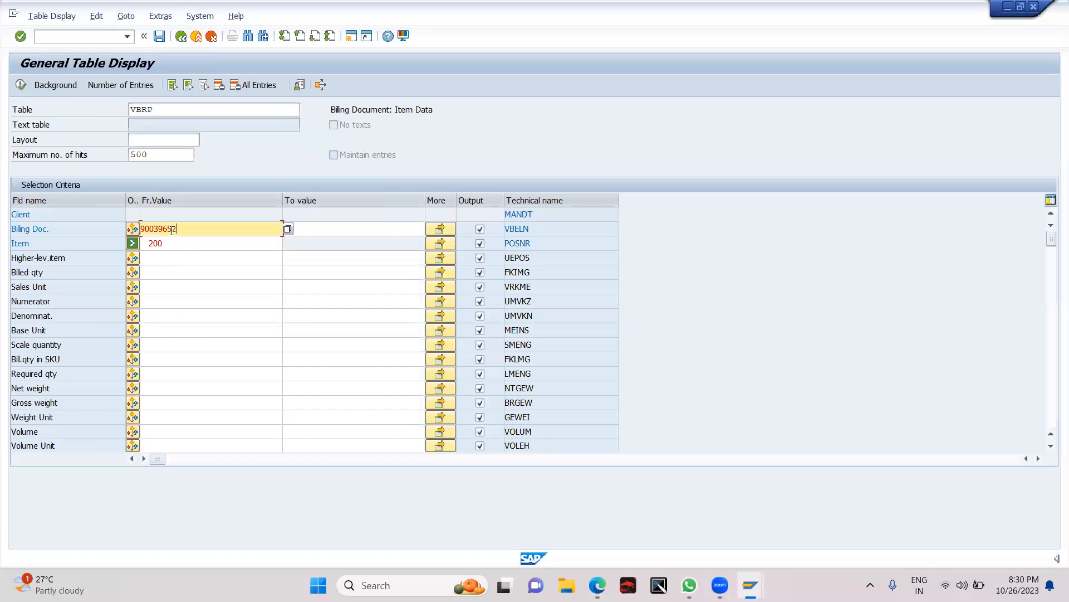
pyautogui.press('Return')
pyautogui.press('F8')
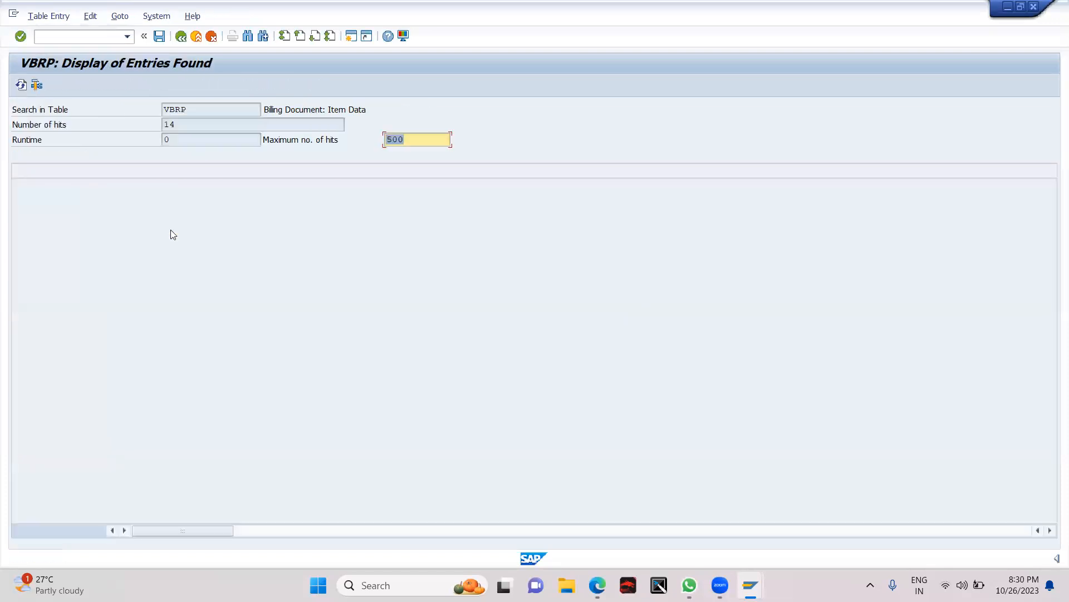
pyautogui.press('F3')
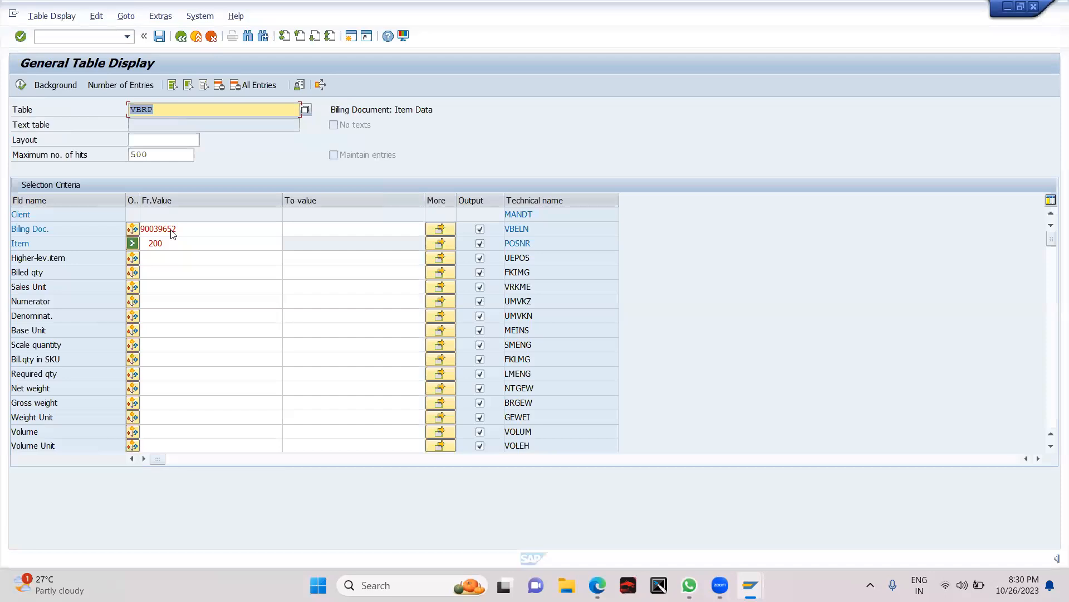
# - Leave the table display and open the item overview of the copied billing document in transaction VF03
pyautogui.hotkey('alt', 'Tab')
pyautogui.hotkey('alt', 'Tab')
pyautogui.hotkey('alt', 'Tab')
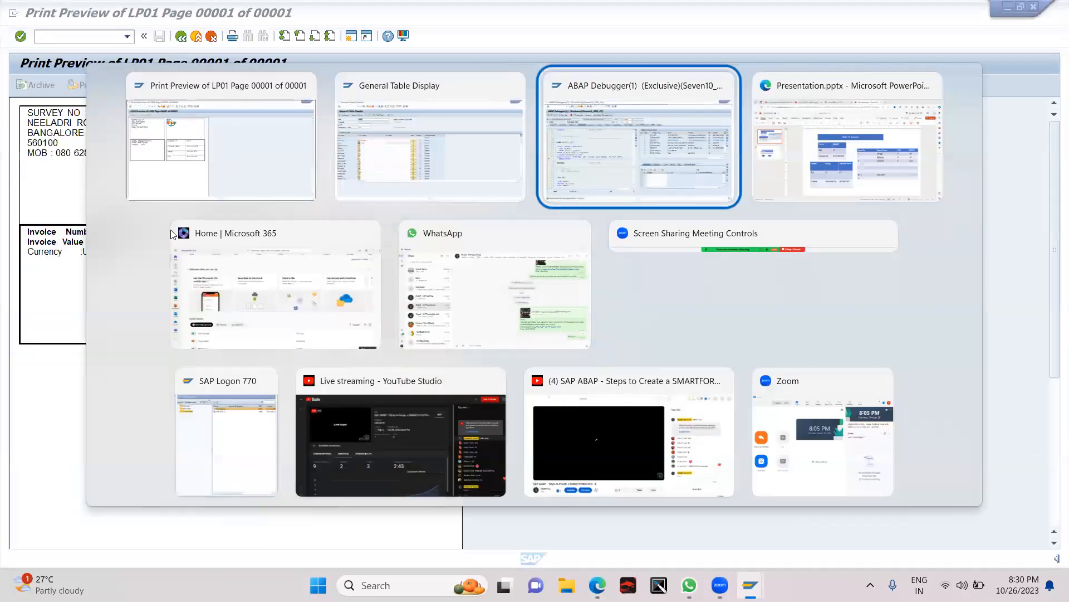
pyautogui.hotkey('alt', 'shift', 'Tab')
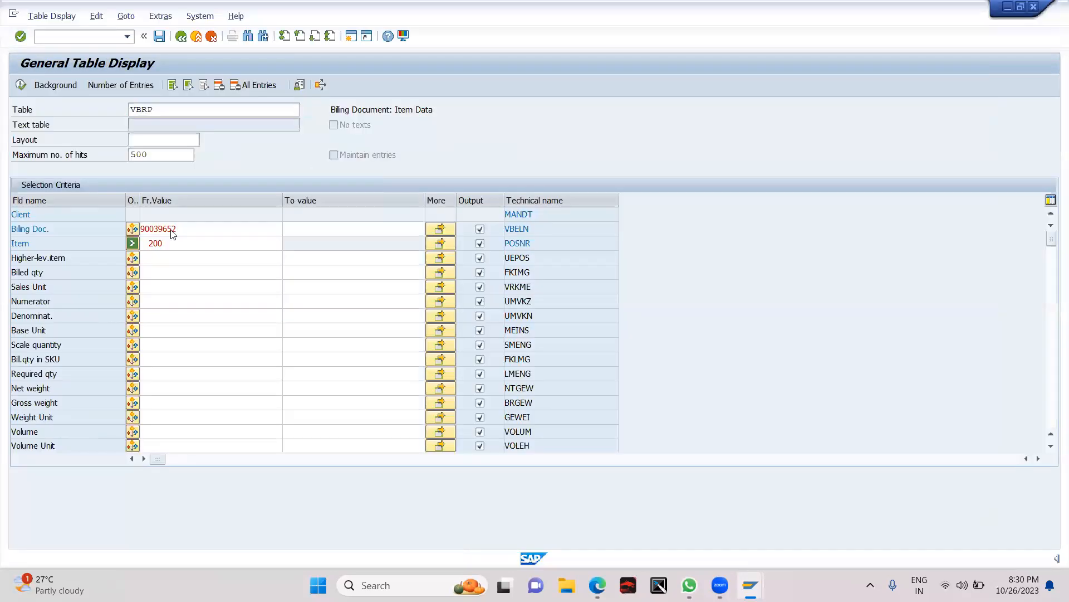
pyautogui.press('F3')
pyautogui.write('vf03')
pyautogui.press('Return')
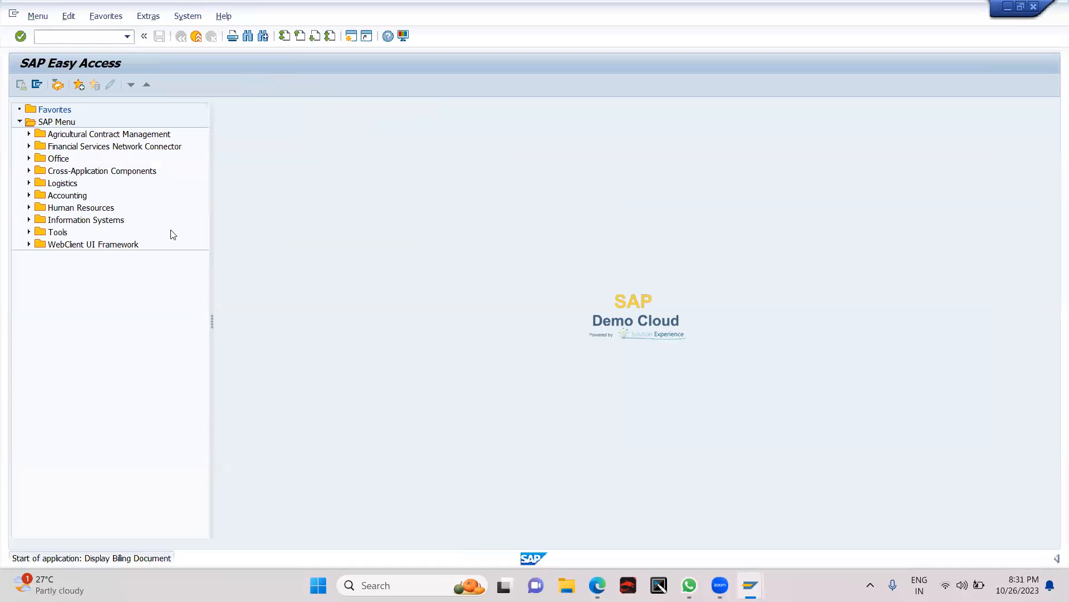
pyautogui.hotkey('ctrl', 'v')
pyautogui.click(102, 259)
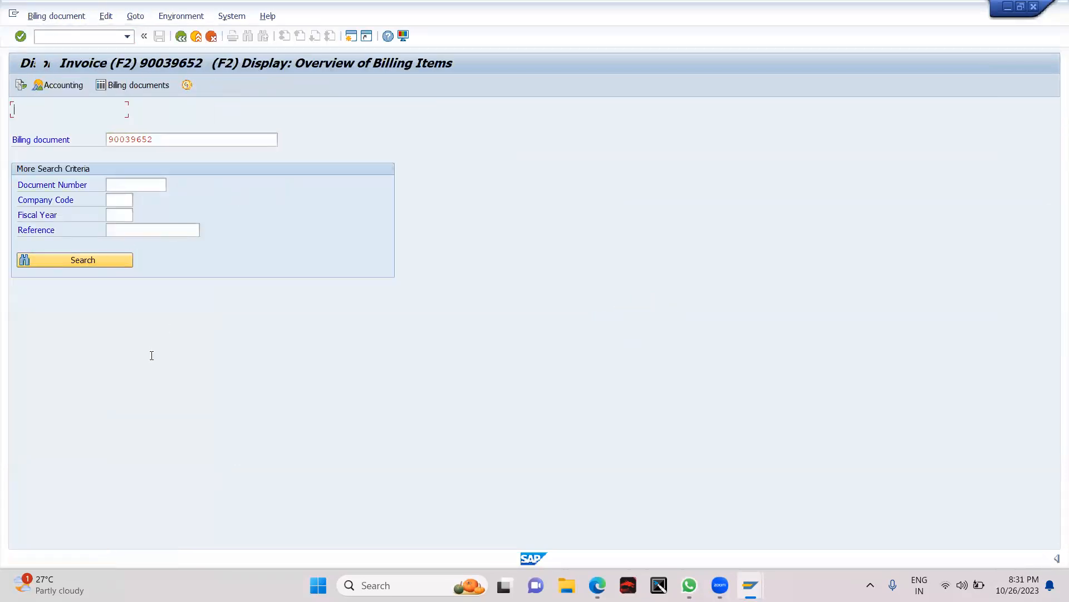
# - Review the invoice's full item list and its header fields, including document number, net value, currency, payer and billing date
pyautogui.scroll(-4, 151, 360)
pyautogui.scroll(-10, 150, 356)
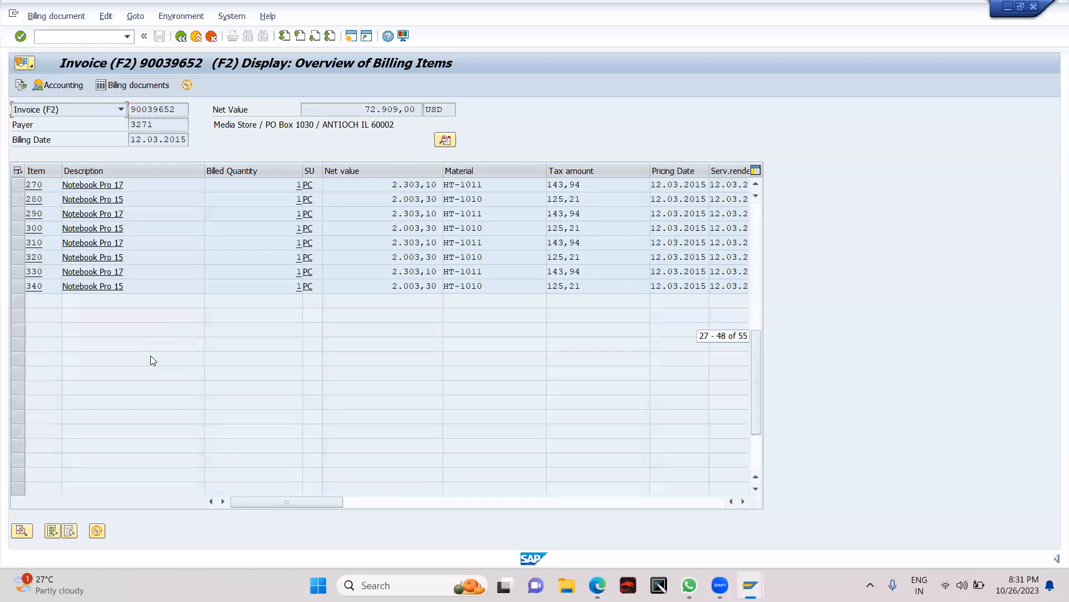
pyautogui.scroll(15, 150, 356)
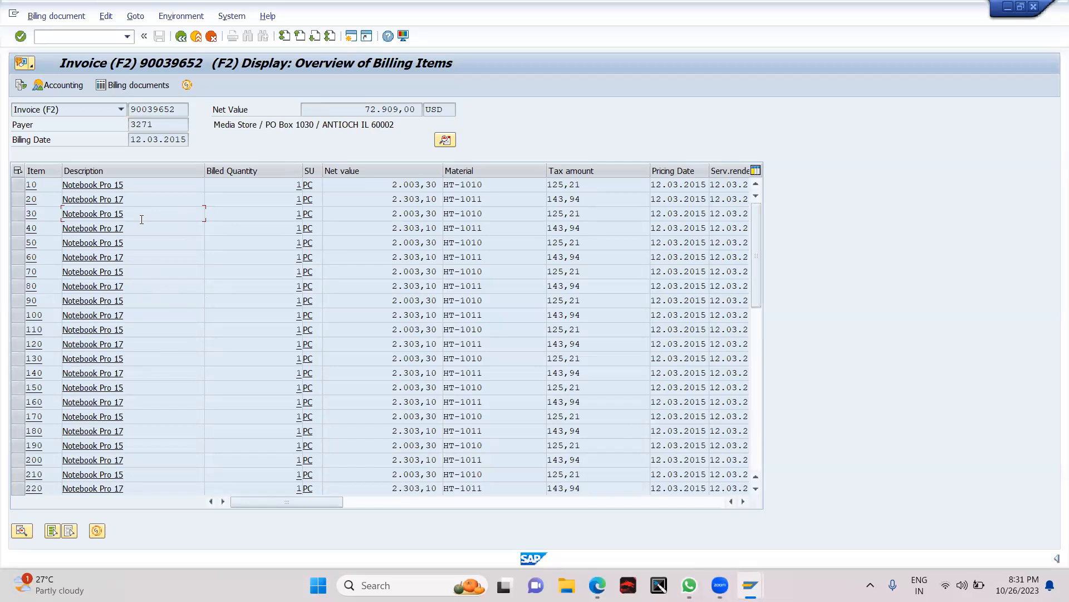
pyautogui.doubleClick(149, 109)
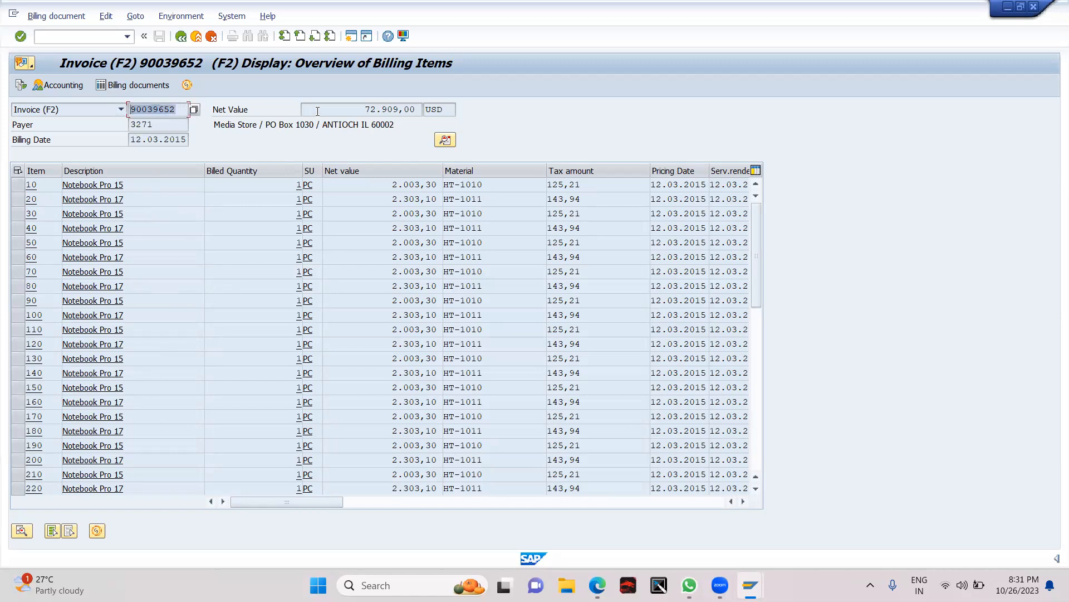
pyautogui.press('Tab')
pyautogui.press('Tab')
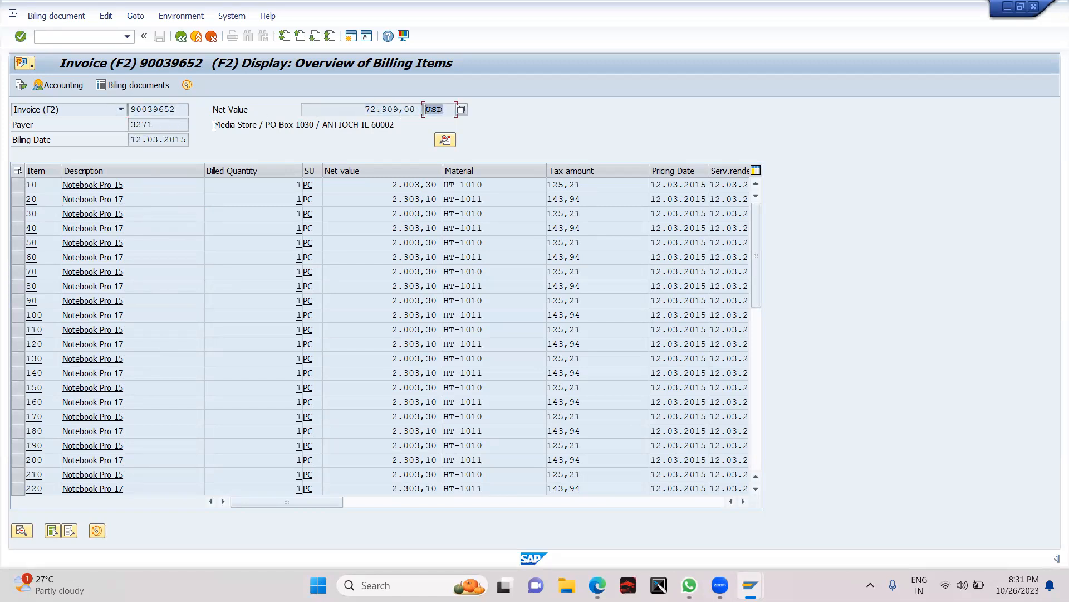
pyautogui.press('Tab')
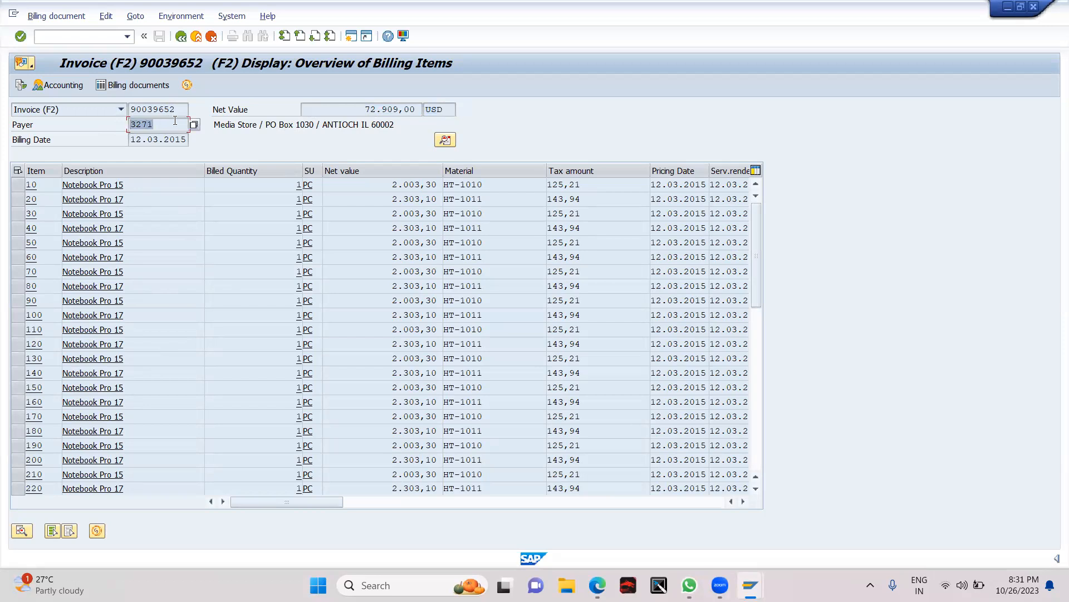
pyautogui.moveTo(132, 139)
pyautogui.mouseDown()
pyautogui.moveTo(176, 140)
pyautogui.moveTo(132, 140)
pyautogui.mouseUp()
pyautogui.click(157, 213)
pyautogui.scroll(-6, 157, 213)
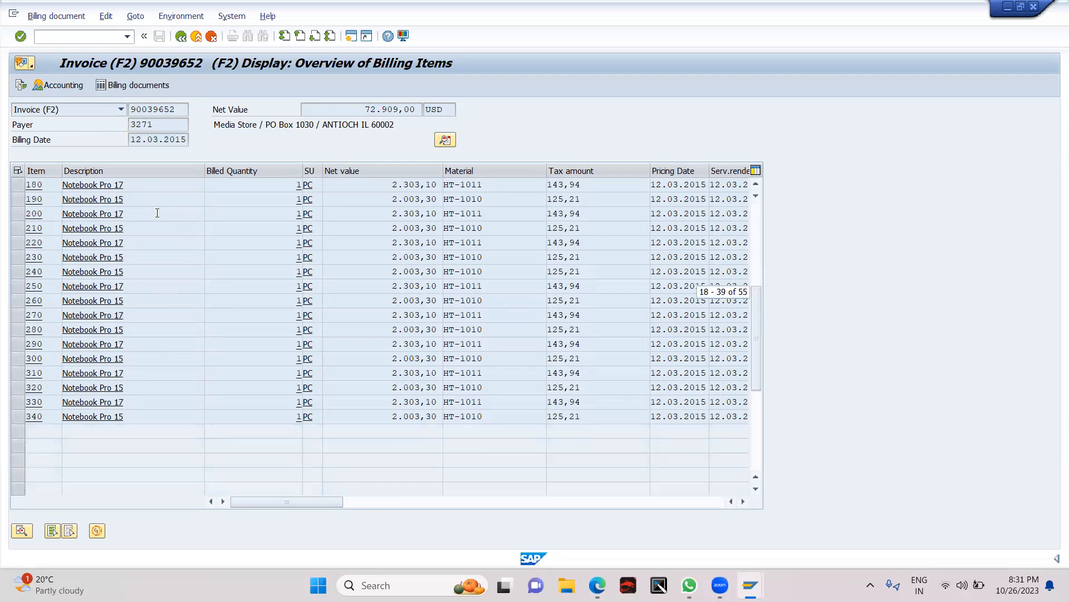
pyautogui.scroll(6, 157, 213)
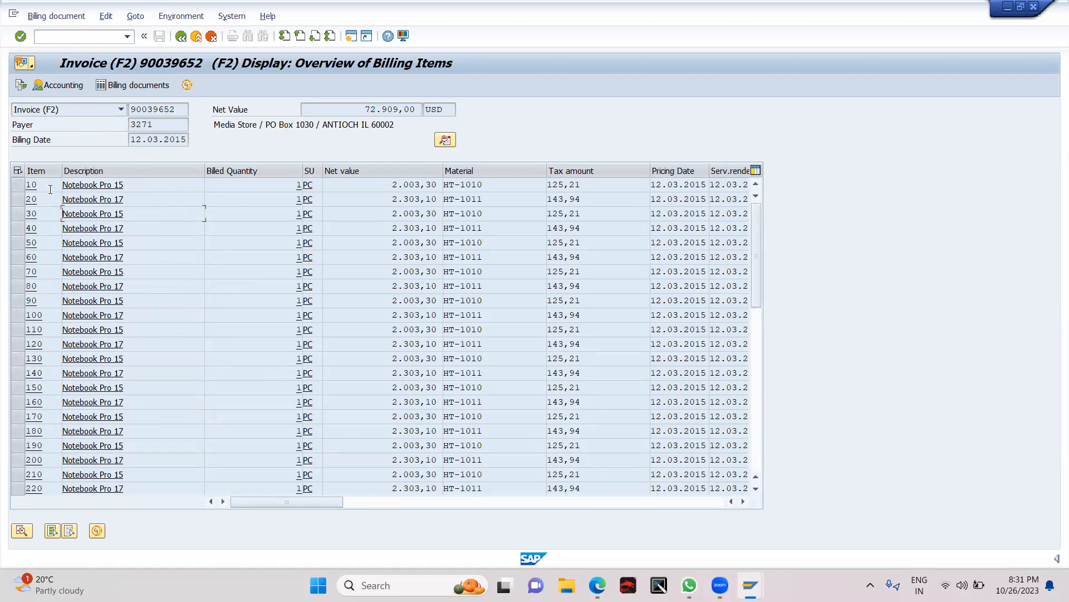
# - Highlight the Description, Billed Quantity, Material, Tax amount and Pricing Date columns of the item overview, and clear the highlighting
pyautogui.click(112, 171)
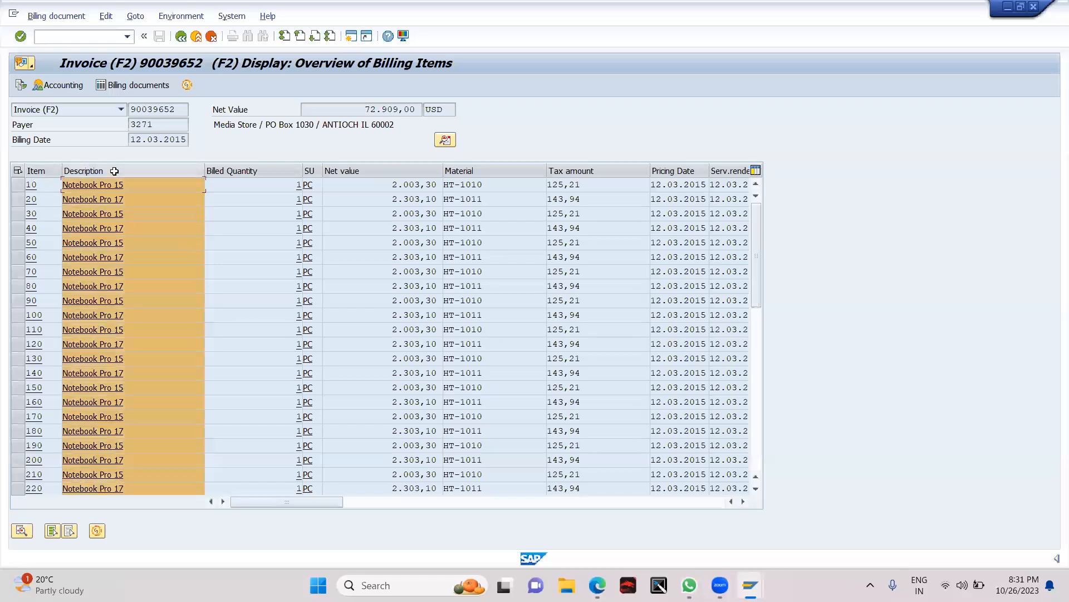
pyautogui.keyDown('ctrl'); pyautogui.click(227, 171); pyautogui.keyUp('ctrl')
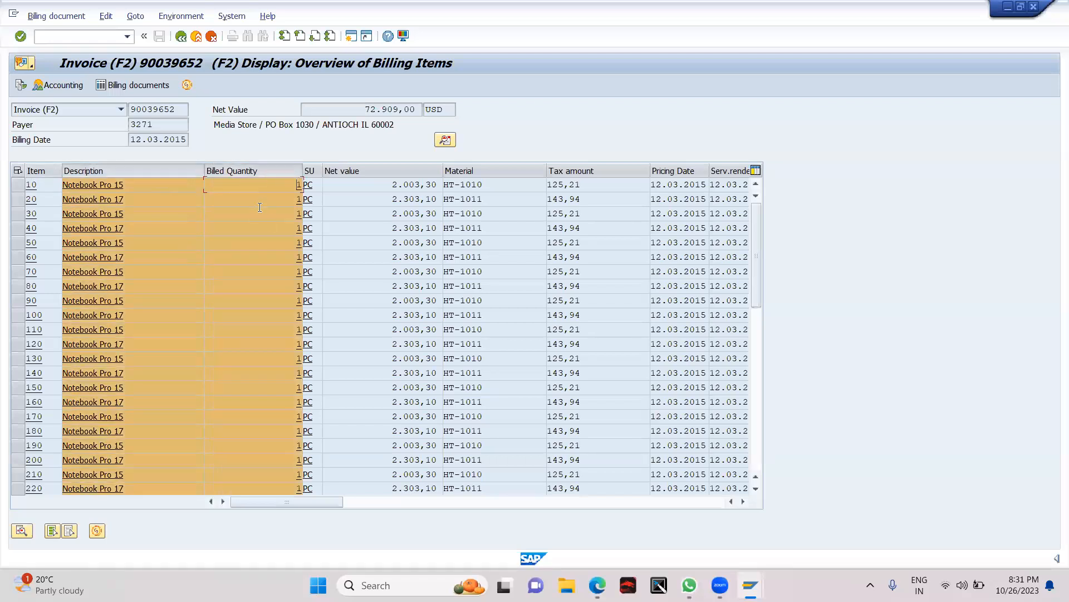
pyautogui.keyDown('ctrl'); pyautogui.click(501, 171); pyautogui.keyUp('ctrl')
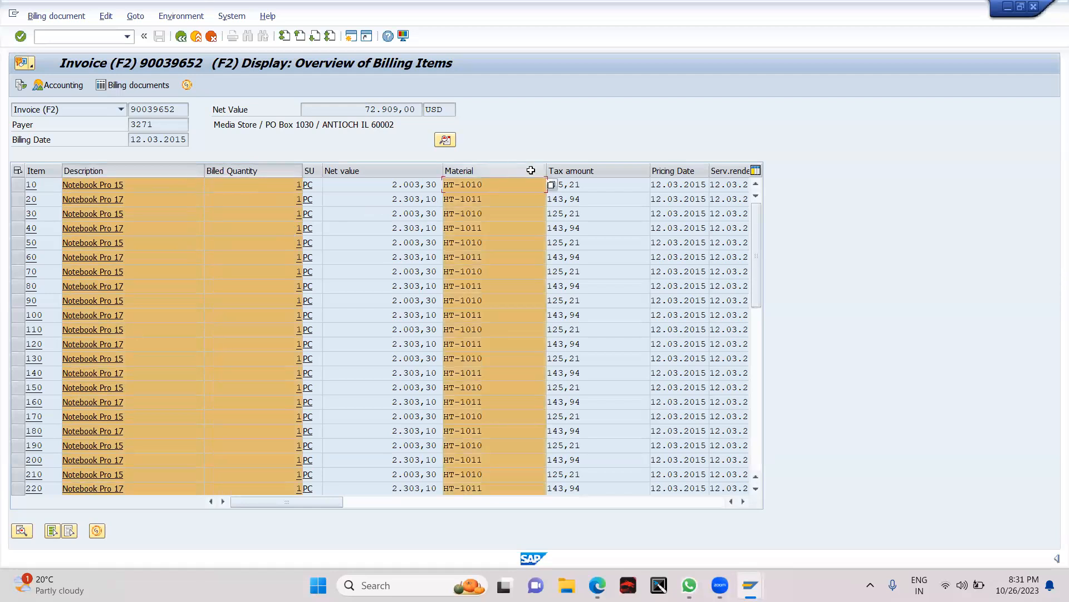
pyautogui.keyDown('ctrl'); pyautogui.click(609, 171); pyautogui.keyUp('ctrl')
pyautogui.keyDown('ctrl'); pyautogui.click(683, 171); pyautogui.keyUp('ctrl')
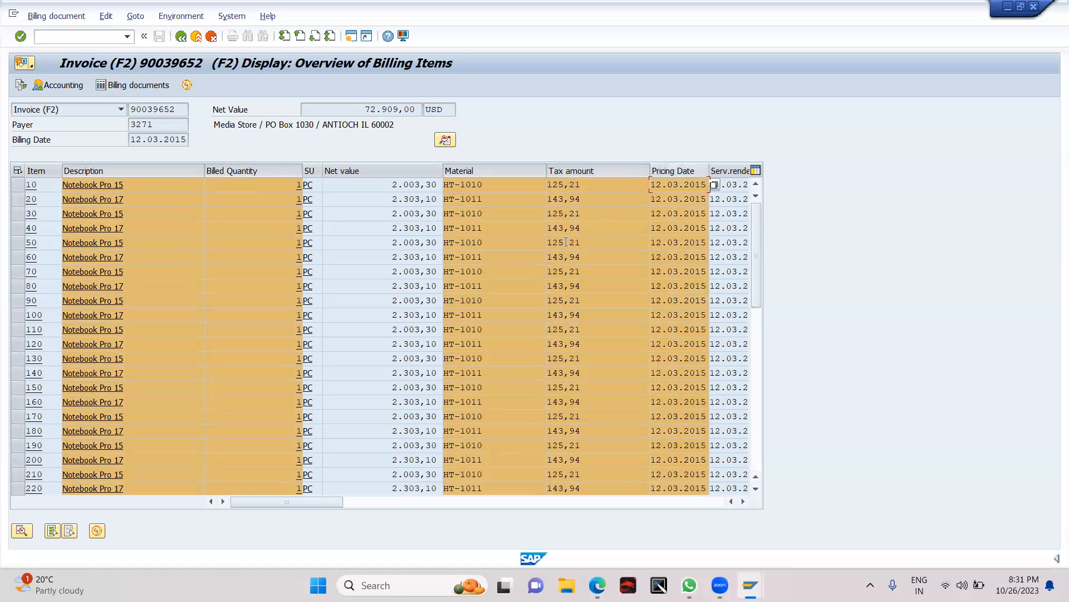
pyautogui.keyDown('ctrl'); pyautogui.click(245, 170); pyautogui.keyUp('ctrl')
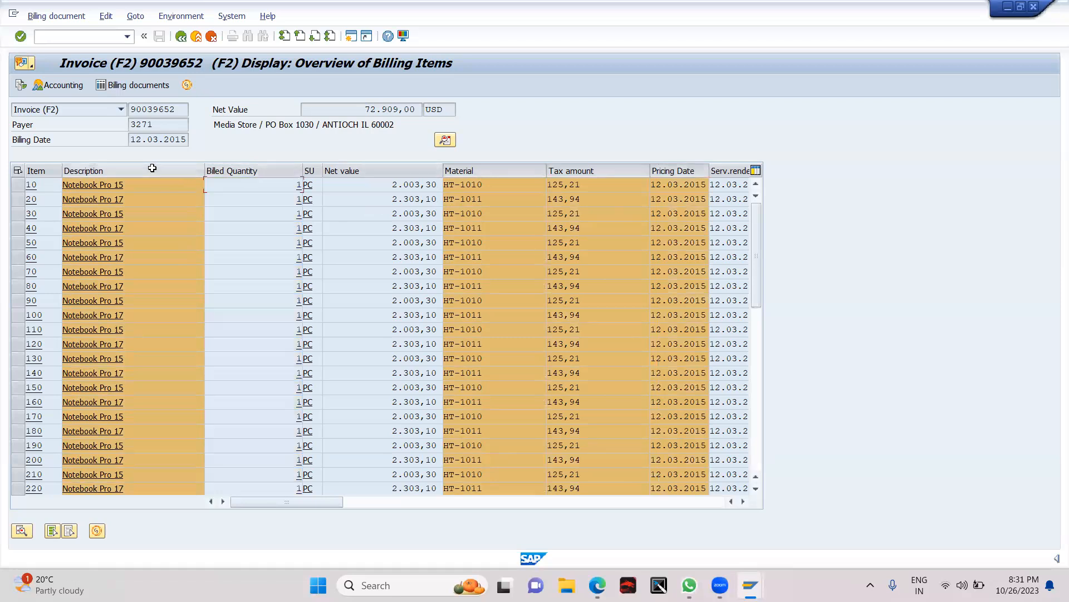
pyautogui.keyDown('ctrl'); pyautogui.click(150, 170); pyautogui.keyUp('ctrl')
pyautogui.keyDown('ctrl'); pyautogui.click(501, 171); pyautogui.keyUp('ctrl')
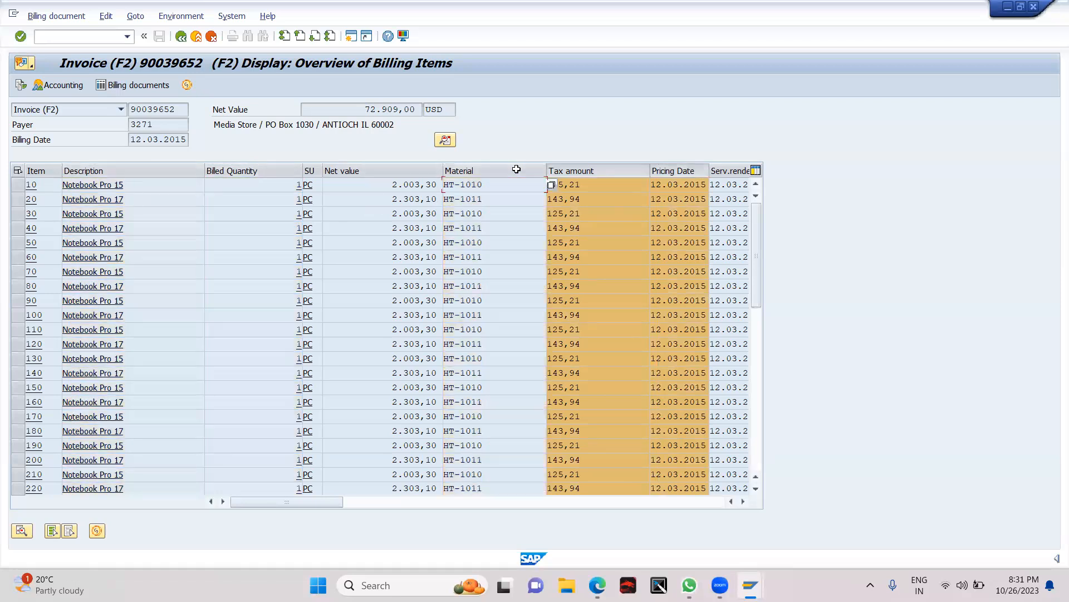
pyautogui.keyDown('ctrl'); pyautogui.click(577, 170); pyautogui.keyUp('ctrl')
pyautogui.keyDown('ctrl'); pyautogui.click(674, 170); pyautogui.keyUp('ctrl')
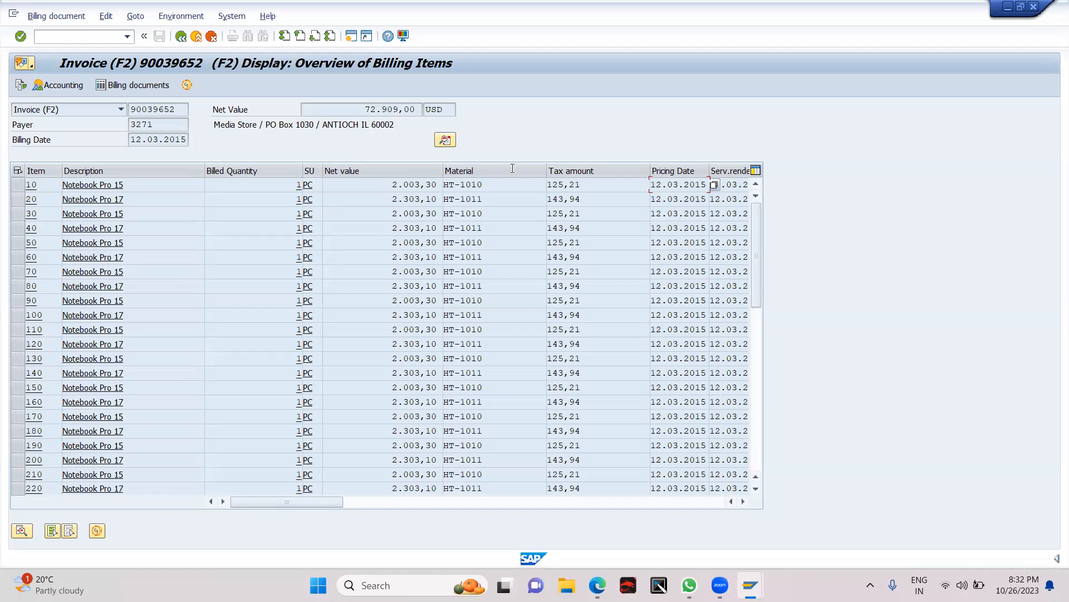
# - Close the billing document session, and leave the print preview and function module test to return to form ZSESSION1_BILLING_PRINT
pyautogui.hotkey('shift', 'F3')
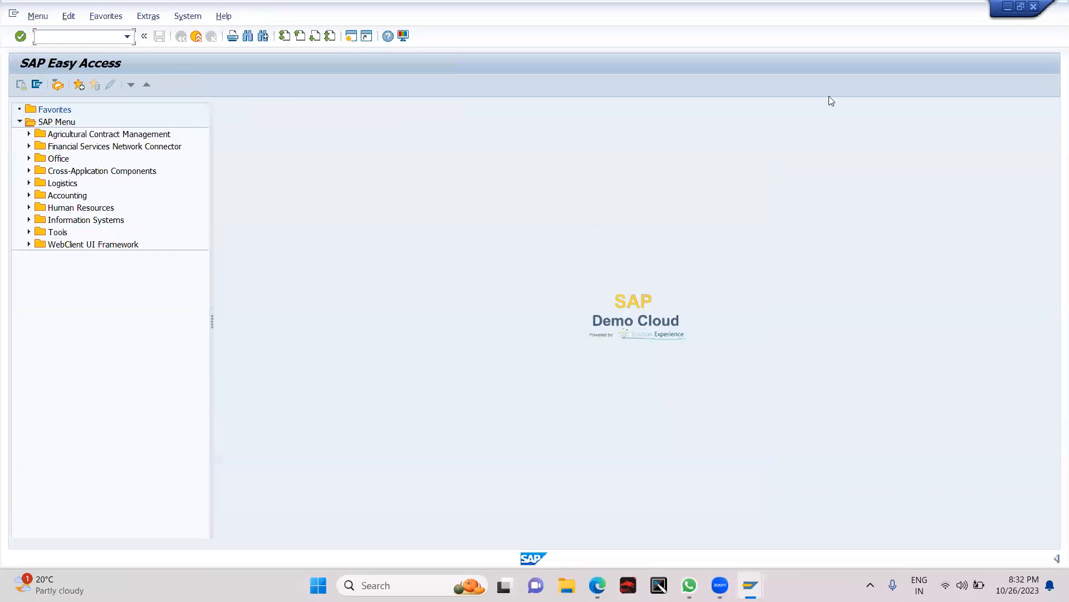
pyautogui.click(1034, 7)
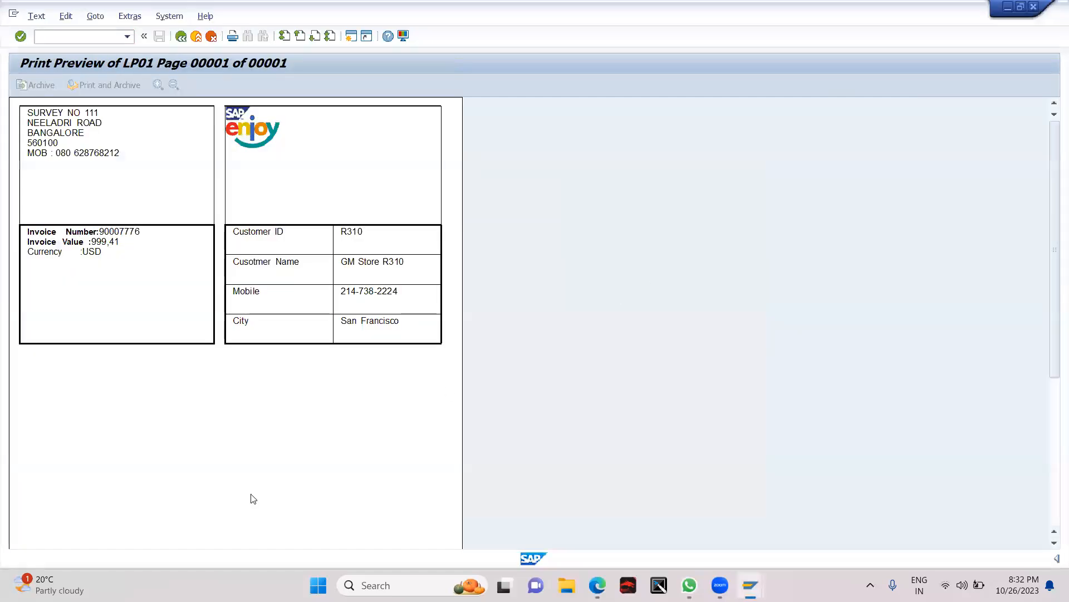
pyautogui.click(182, 37)
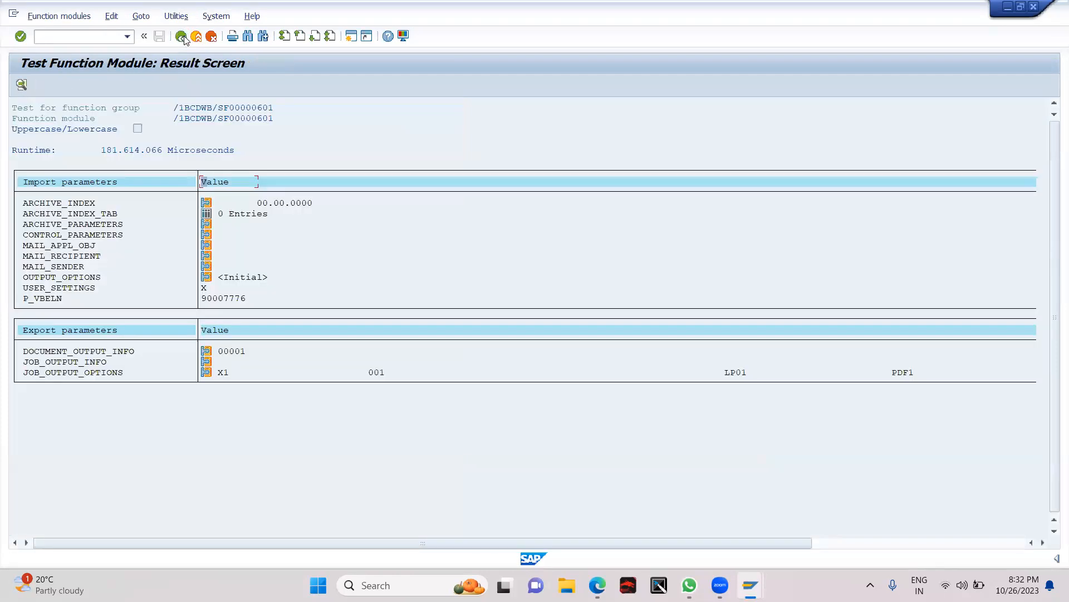
pyautogui.click(183, 37)
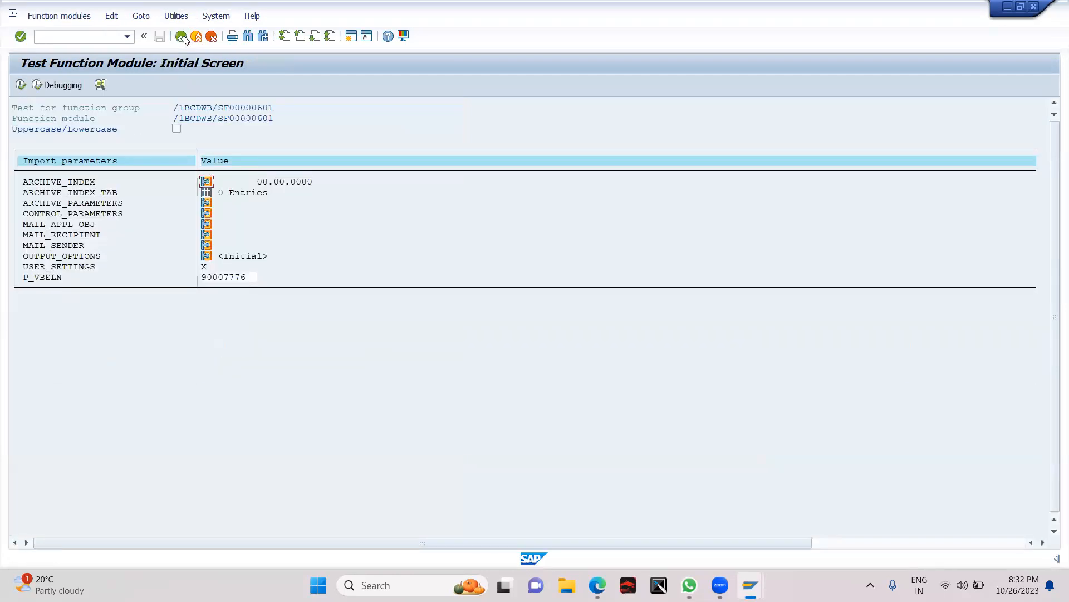
pyautogui.click(181, 37)
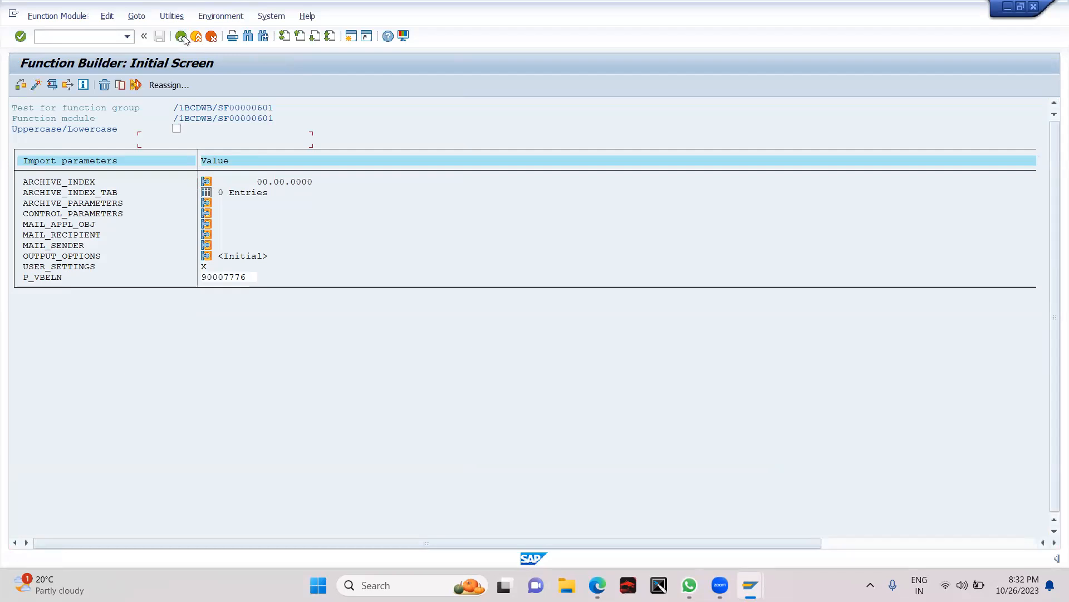
pyautogui.click(181, 36)
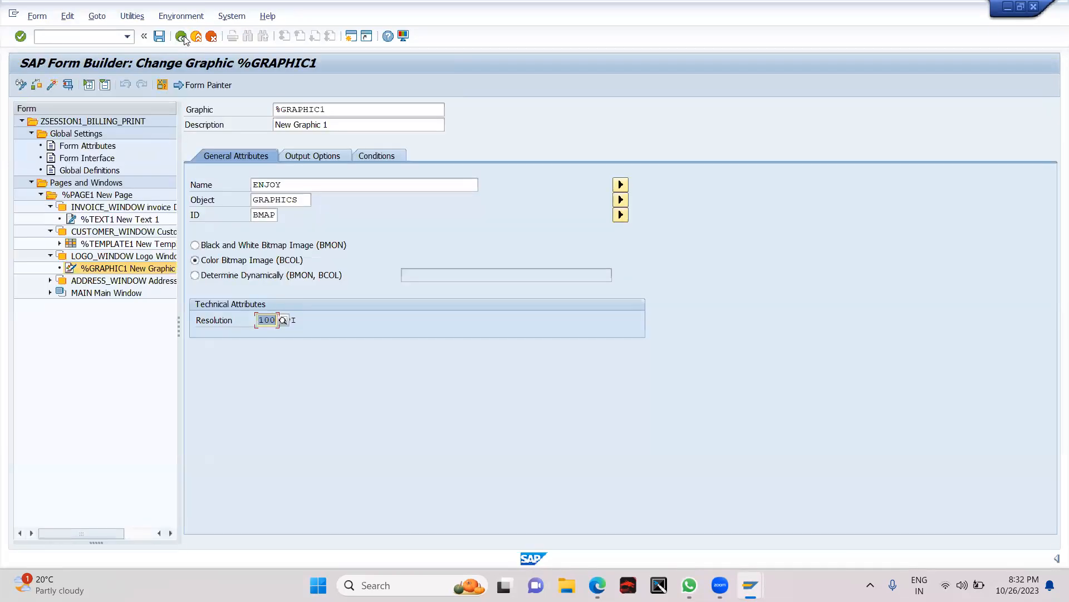
# - Collapse the logo, customer and invoice windows in the form tree and expand the MAIN window
pyautogui.click(51, 256)
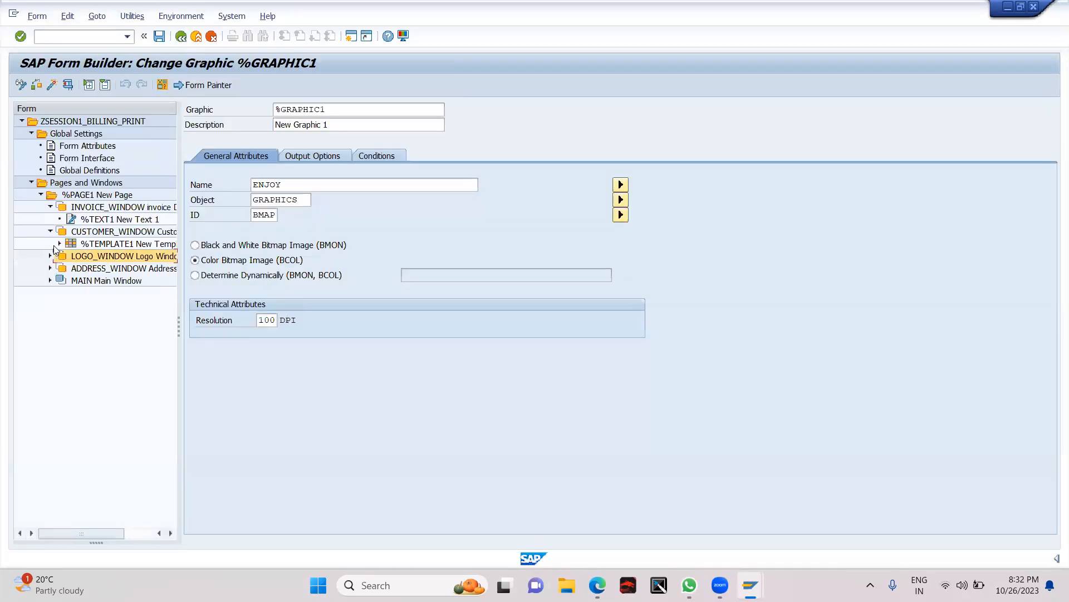
pyautogui.click(51, 231)
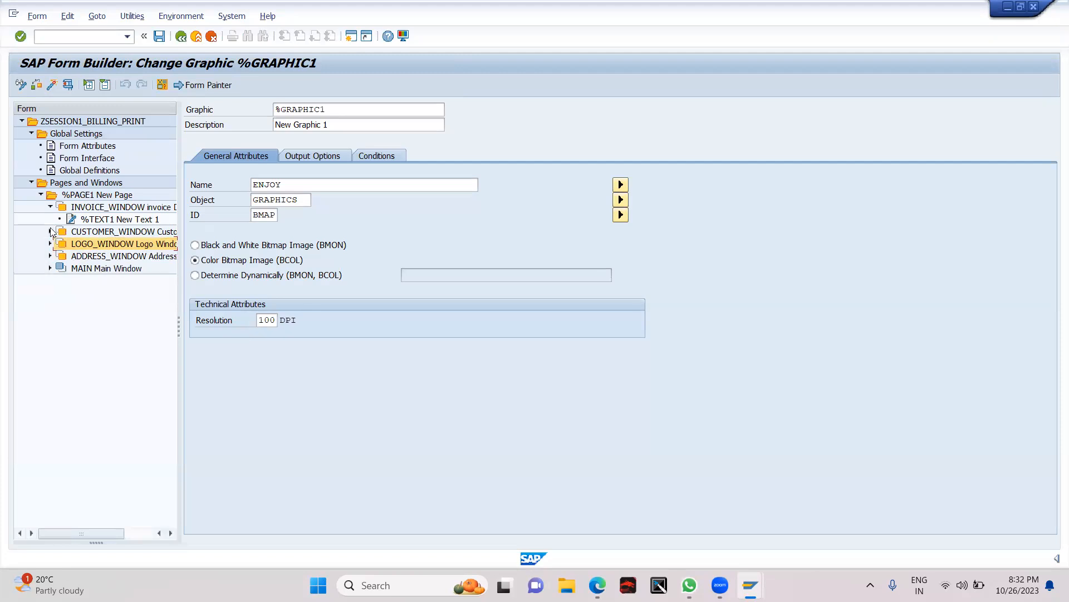
pyautogui.click(50, 207)
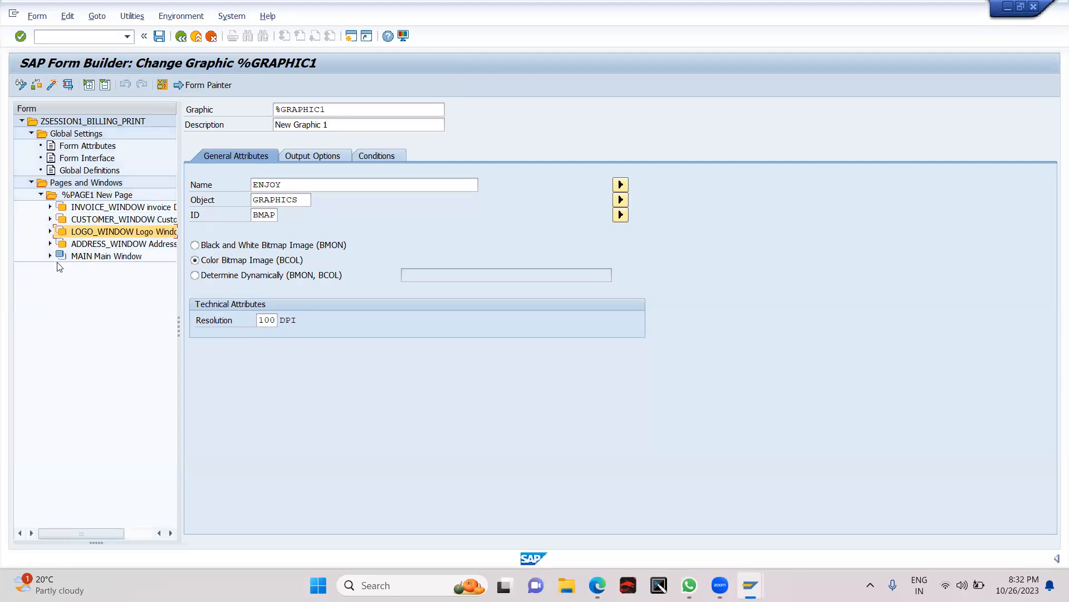
pyautogui.doubleClick(82, 257)
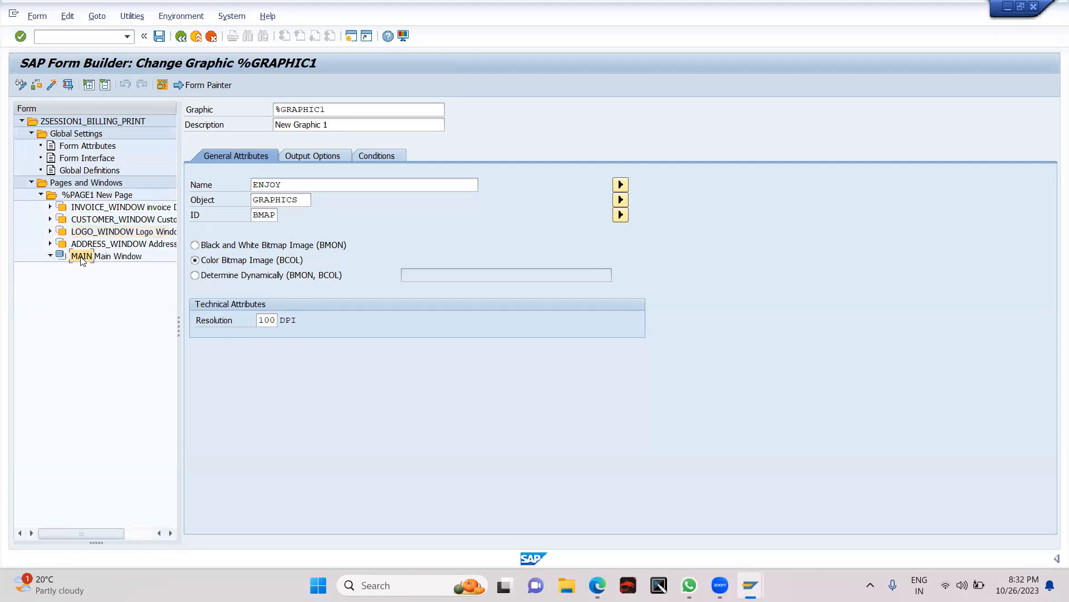
# - Open page %PAGE1 in the Form Painter and move the MAIN window slightly up in the layout
pyautogui.click(103, 196)
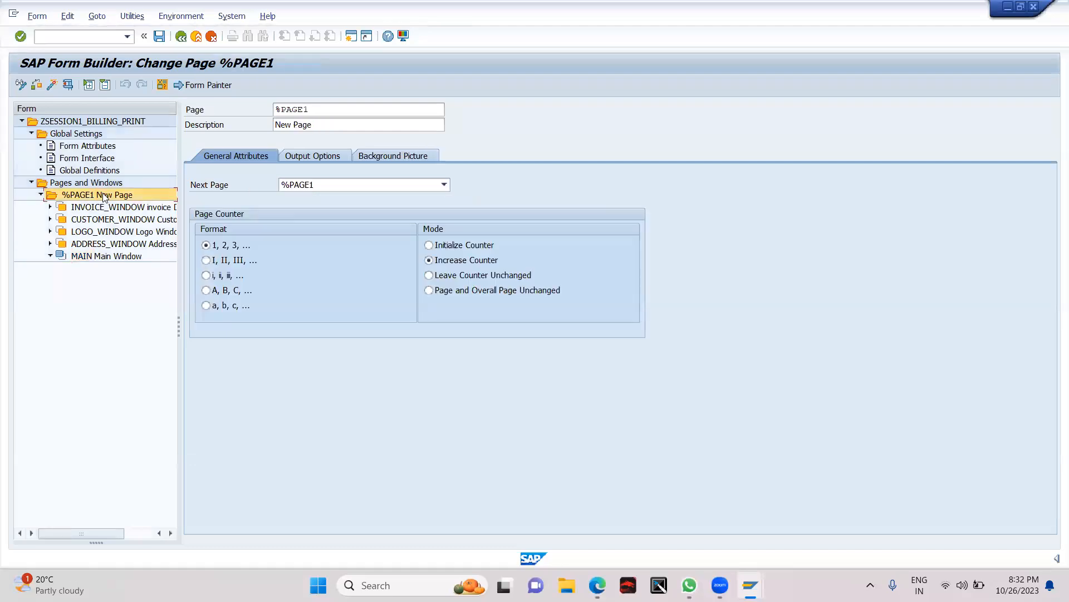
pyautogui.click(193, 87)
pyautogui.moveTo(769, 334); pyautogui.dragTo(768, 320)
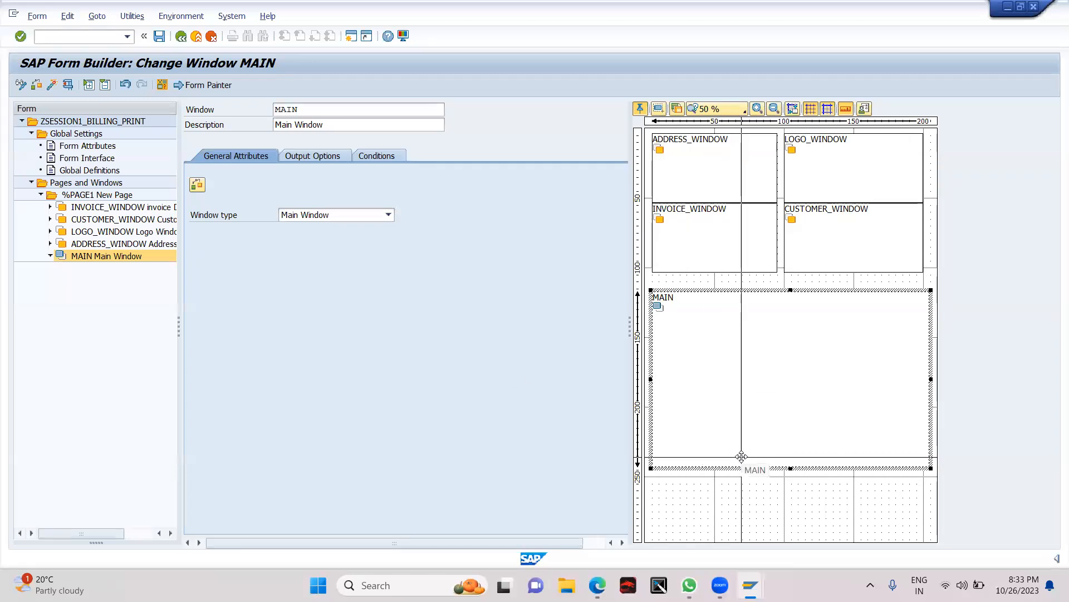
pyautogui.click(57, 258)
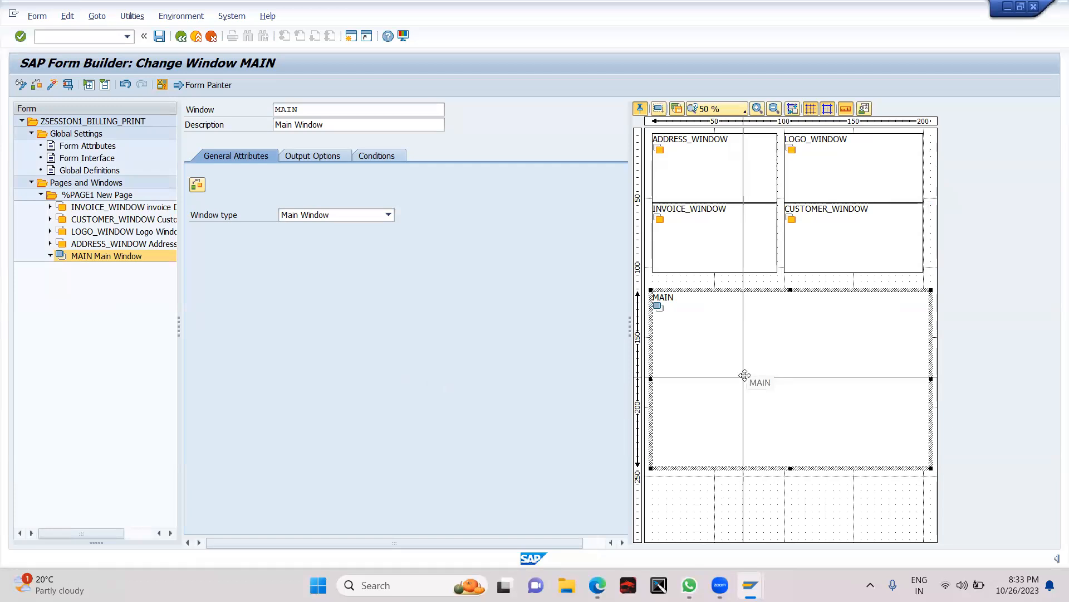
pyautogui.rightClick(127, 260)
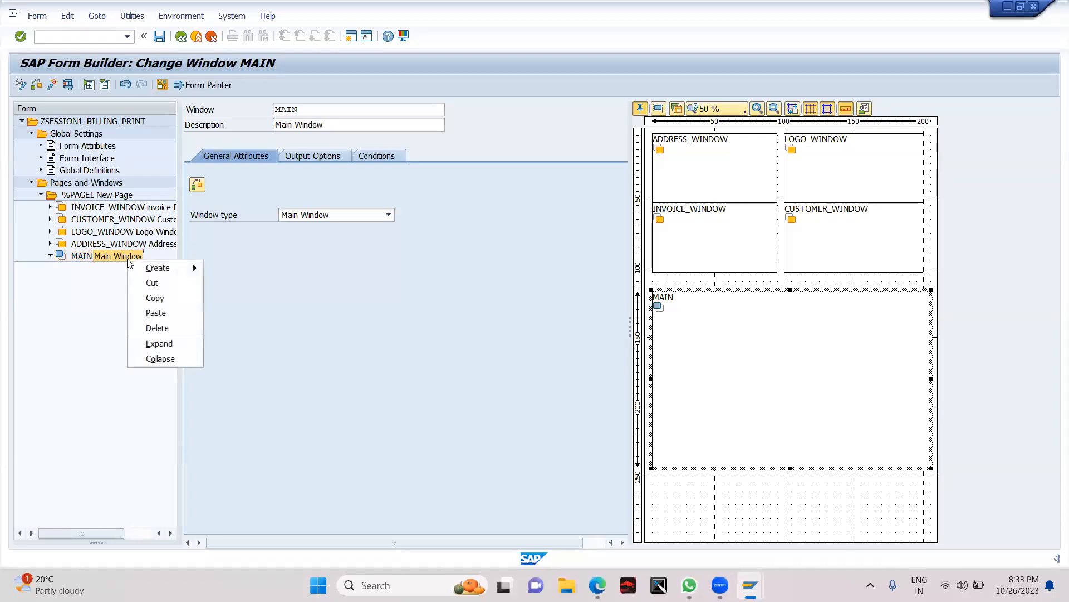
pyautogui.click(300, 299)
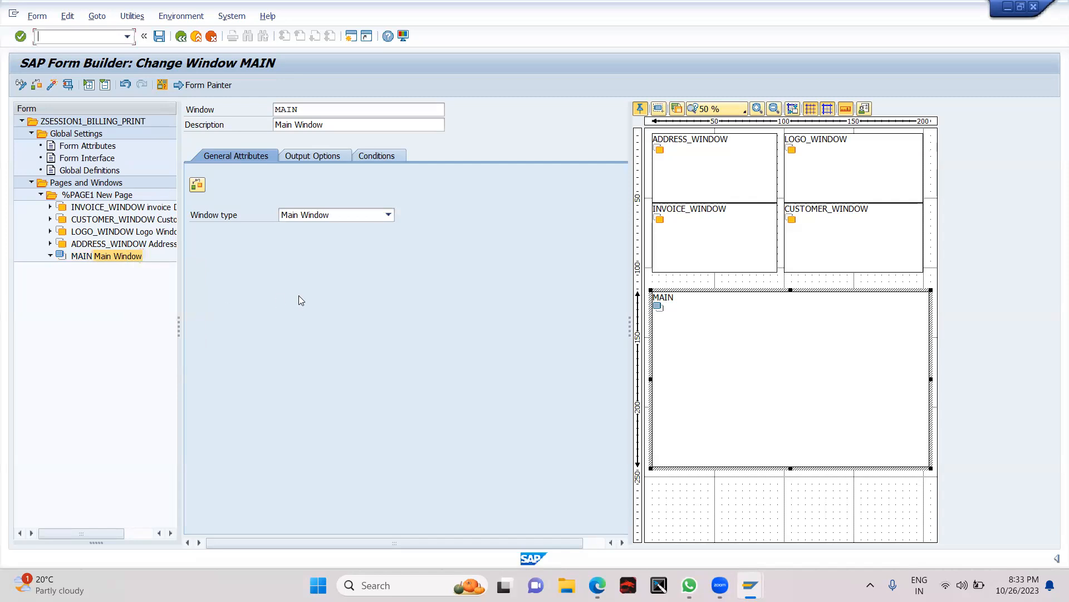
pyautogui.click(49, 257)
pyautogui.click(49, 258)
pyautogui.click(49, 258)
pyautogui.click(49, 258)
pyautogui.click(232, 286)
# - Create a table node under the MAIN window and widen the area showing its table settings
pyautogui.click(88, 258)
pyautogui.rightClick(89, 263)
pyautogui.moveTo(131, 270)
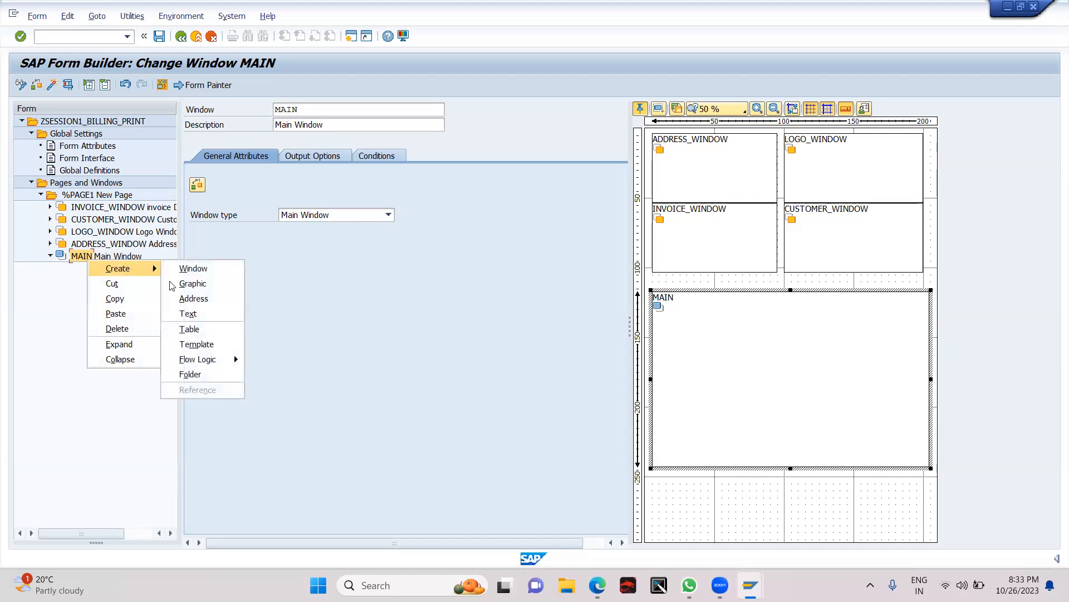
pyautogui.click(213, 328)
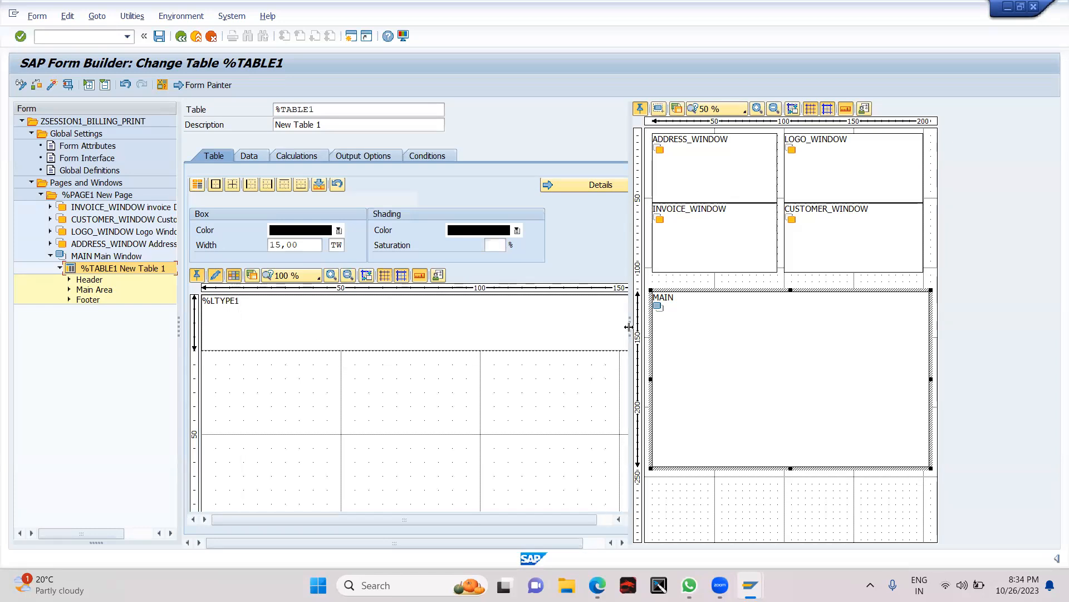
pyautogui.moveTo(629, 327); pyautogui.dragTo(674, 327)
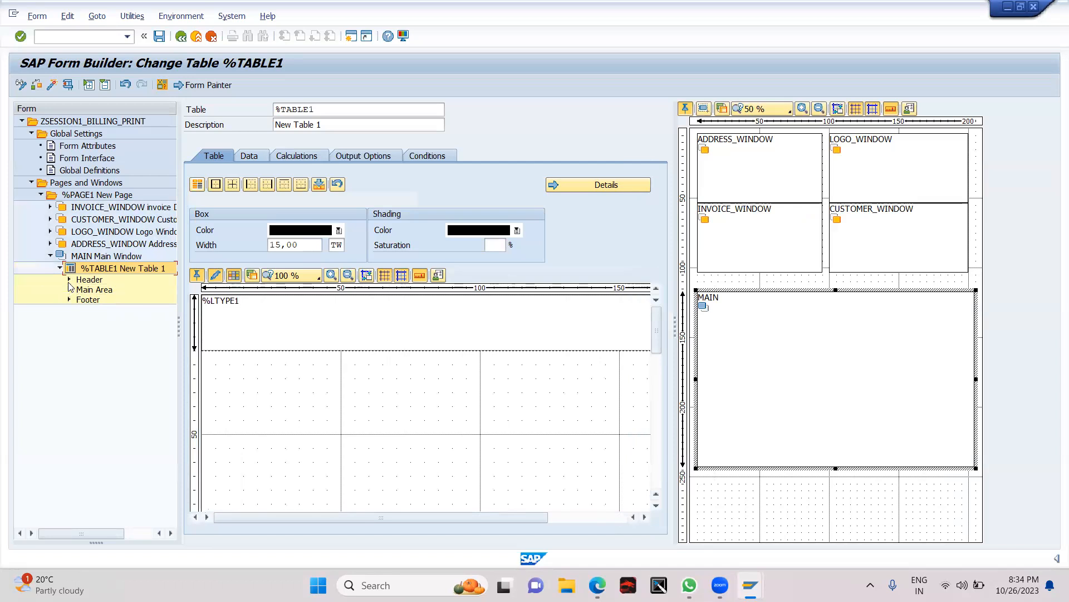
# - Switch to the PowerPoint presentation in the browser and go to the end of the slide list after slide 2
pyautogui.click(659, 586)
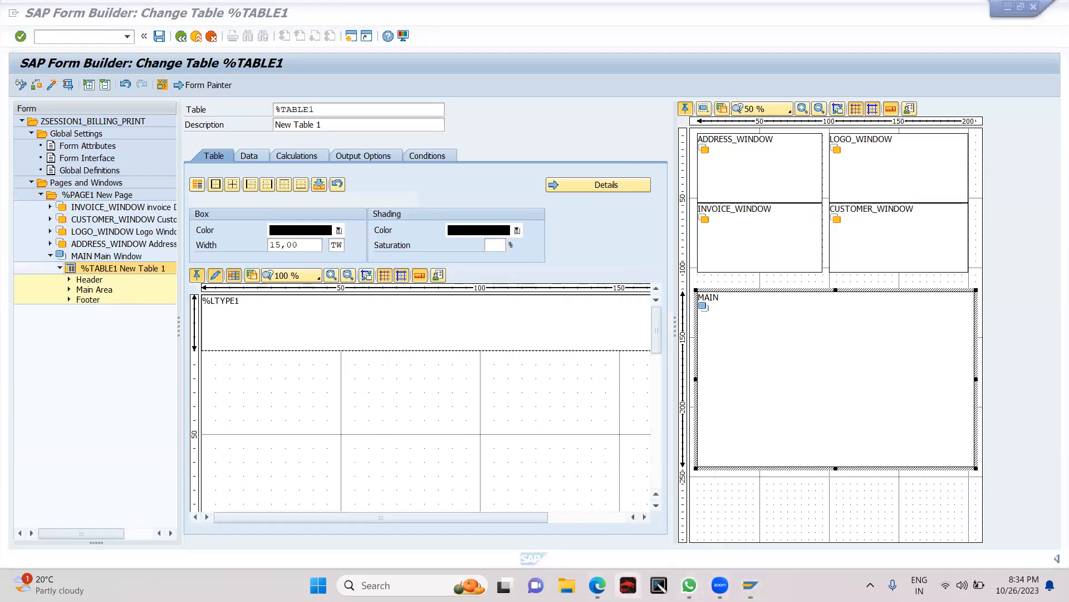
pyautogui.click(597, 585)
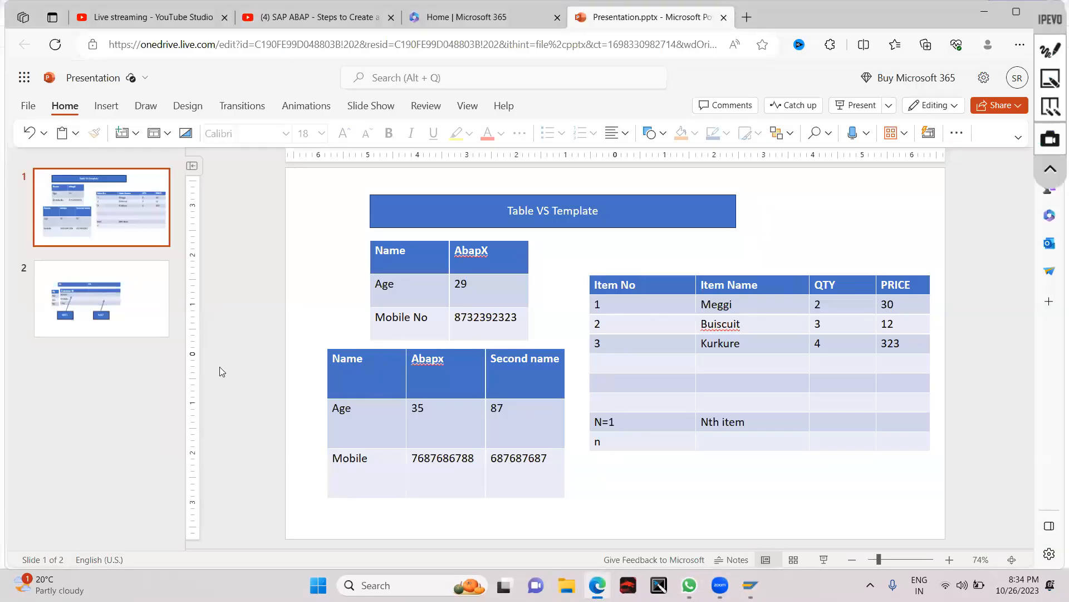
pyautogui.click(113, 341)
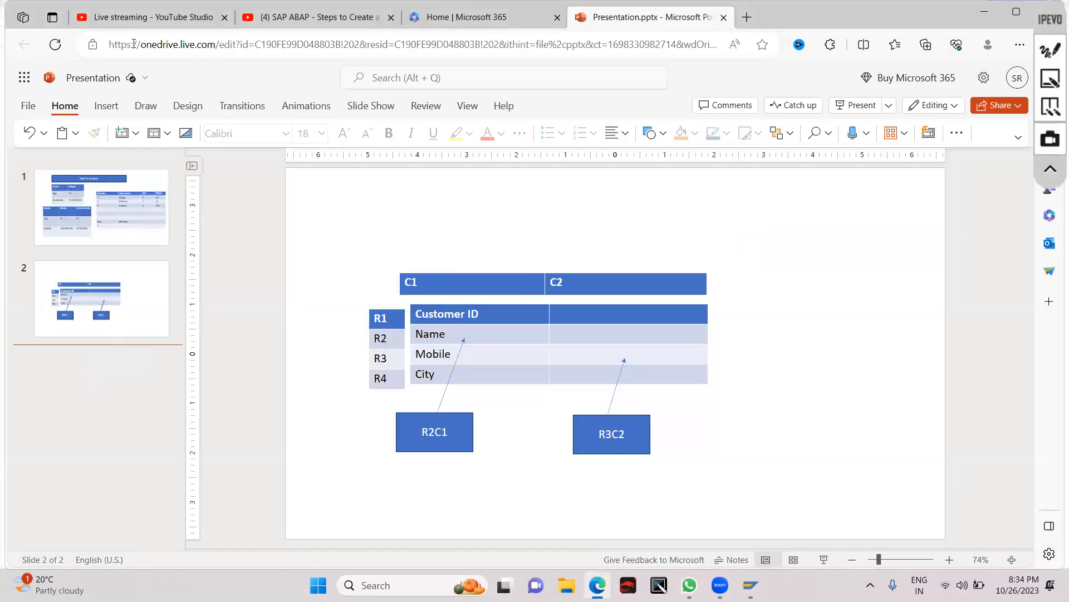
# - Try to insert a 6x4 table on slide 2, and undo the insertion
pyautogui.click(105, 109)
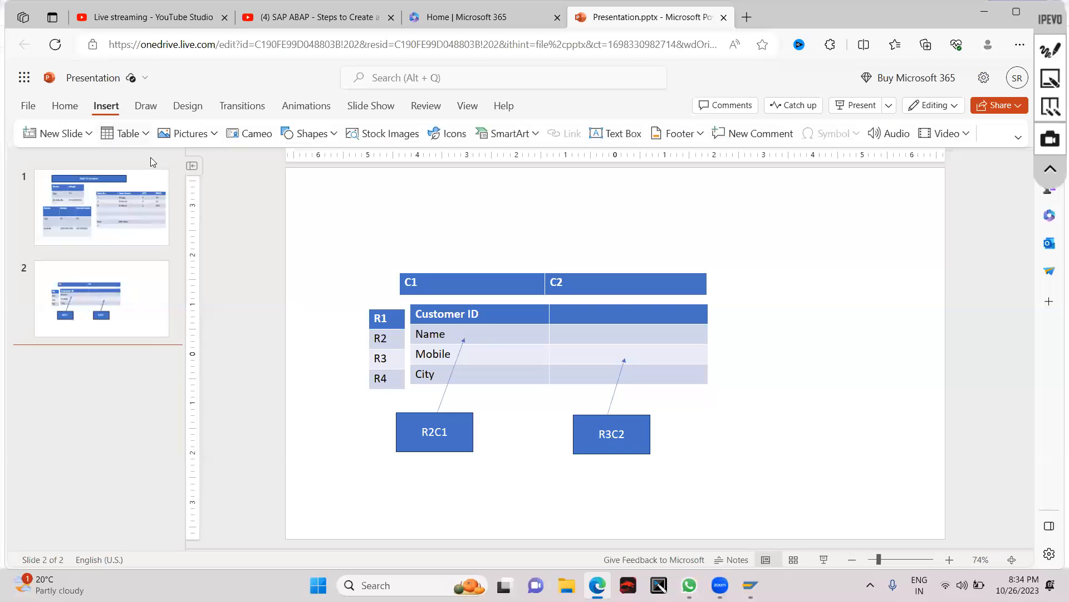
pyautogui.click(126, 139)
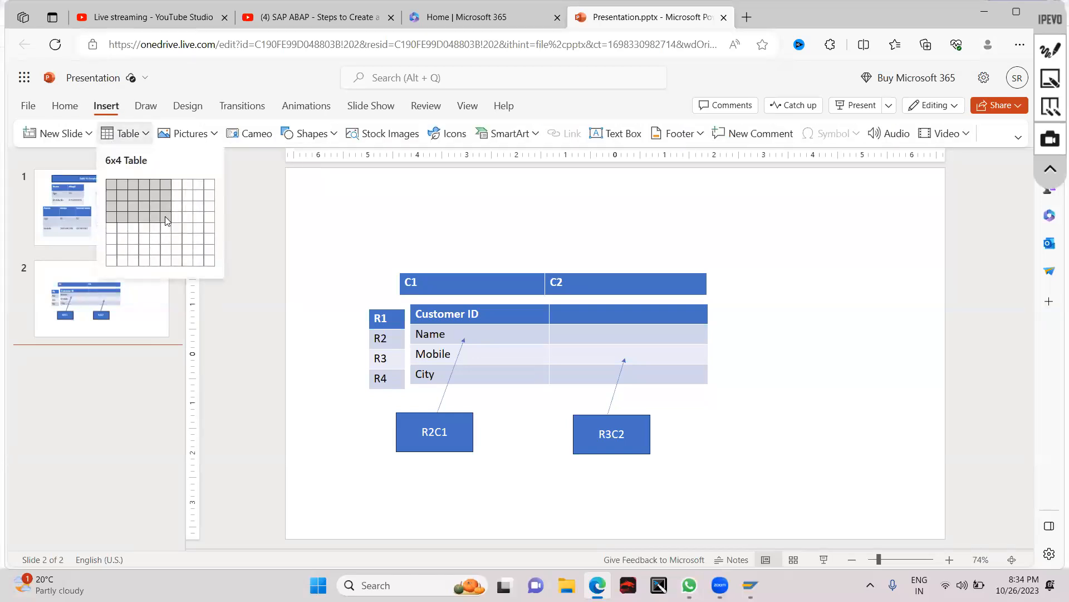
pyautogui.click(166, 222)
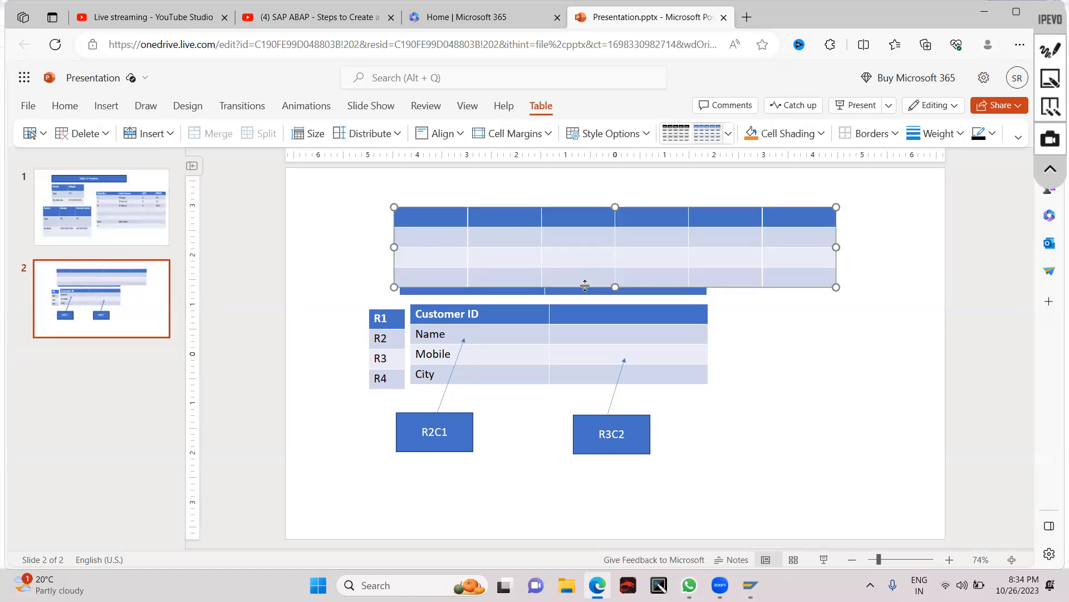
pyautogui.hotkey('ctrl', 'z')
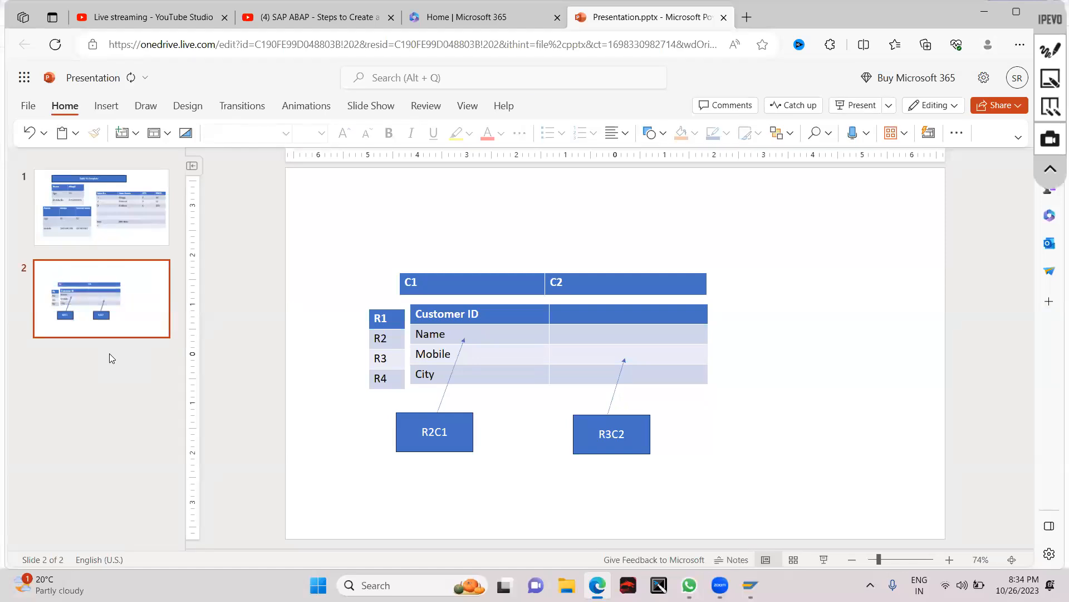
# - Insert a table with four columns and five rows on slide 2 and cut it from the slide
pyautogui.click(104, 344)
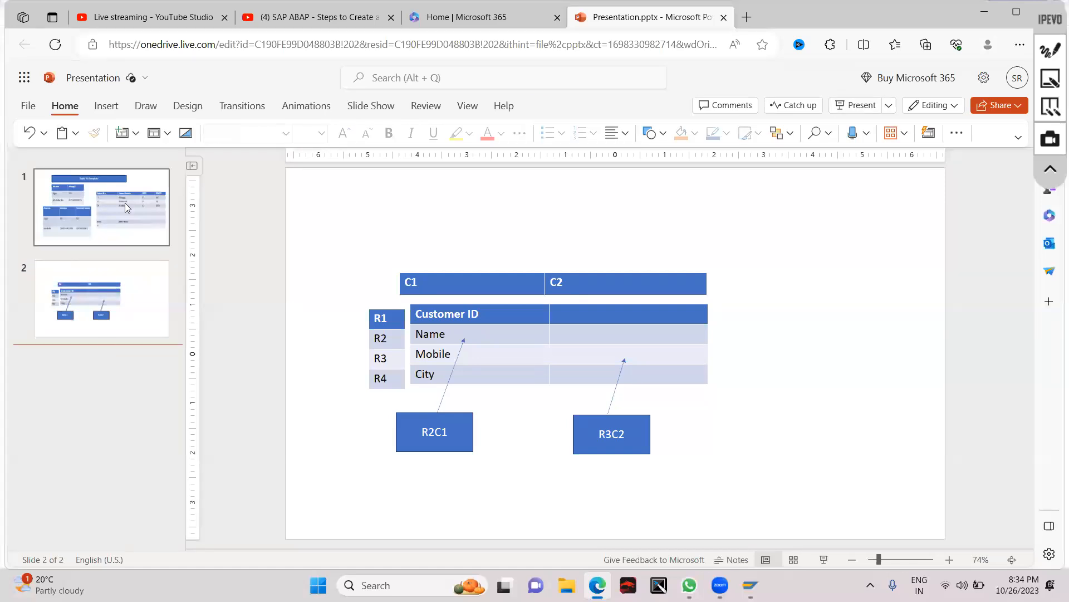
pyautogui.click(105, 111)
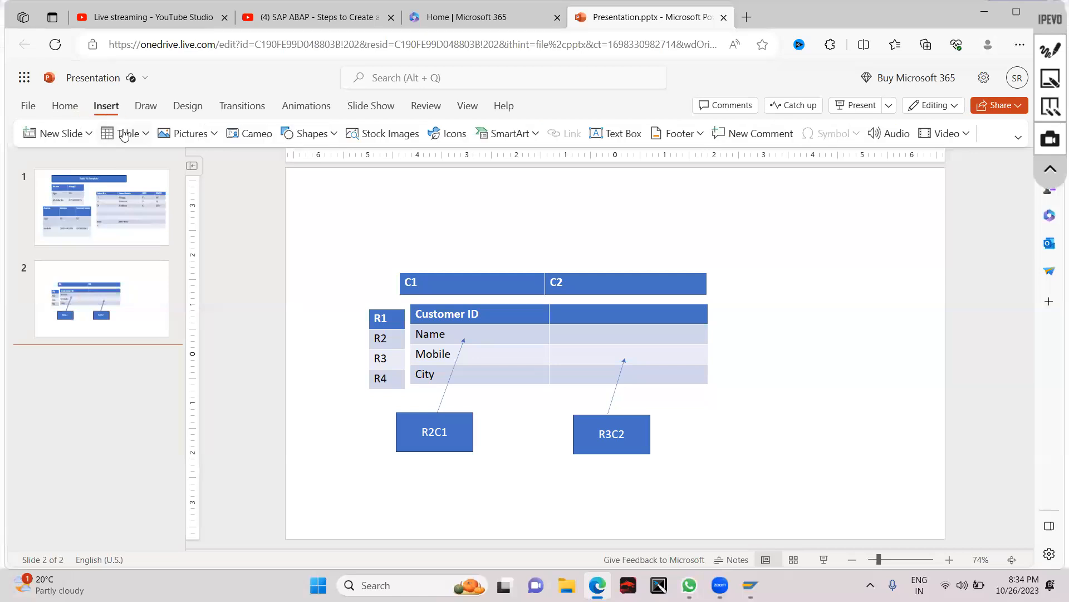
pyautogui.click(123, 133)
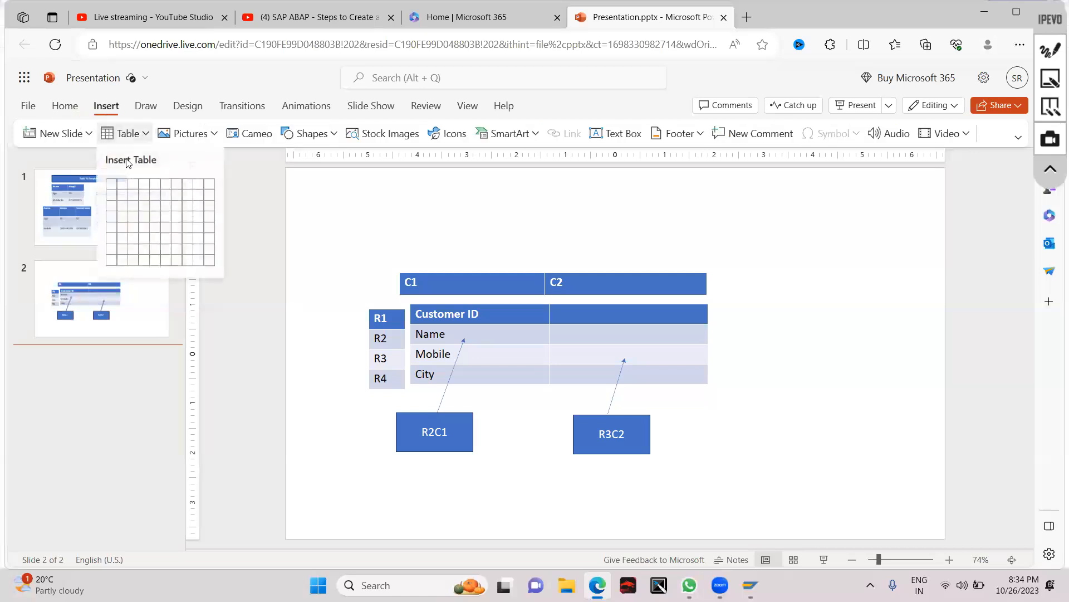
pyautogui.click(142, 224)
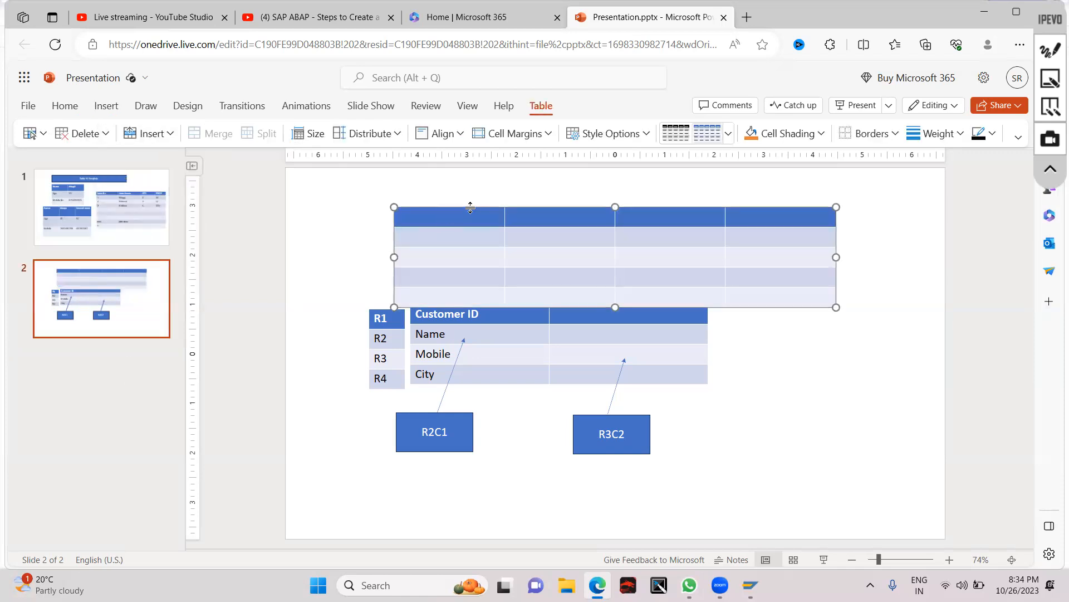
pyautogui.press('Delete')
# - Add a new slide after slide 2 and delete its title and text placeholders
pyautogui.rightClick(66, 380)
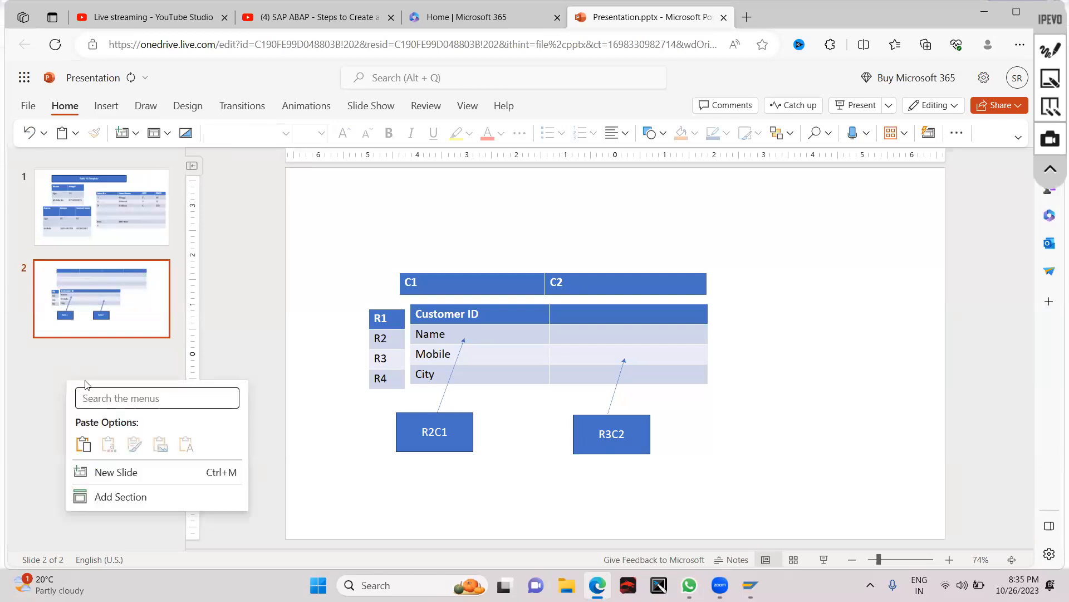
pyautogui.click(141, 478)
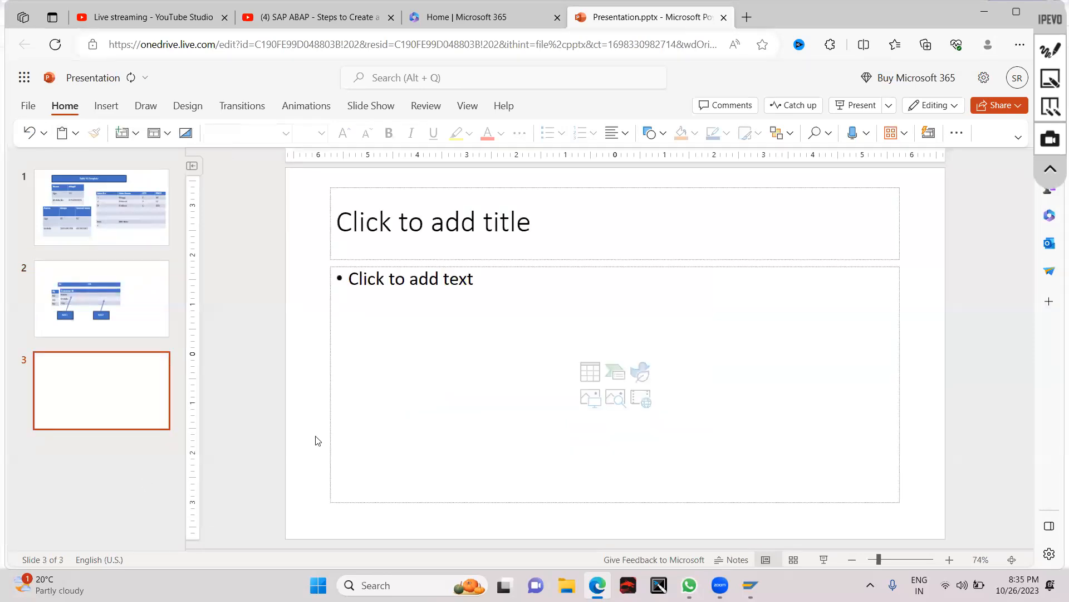
pyautogui.click(425, 468)
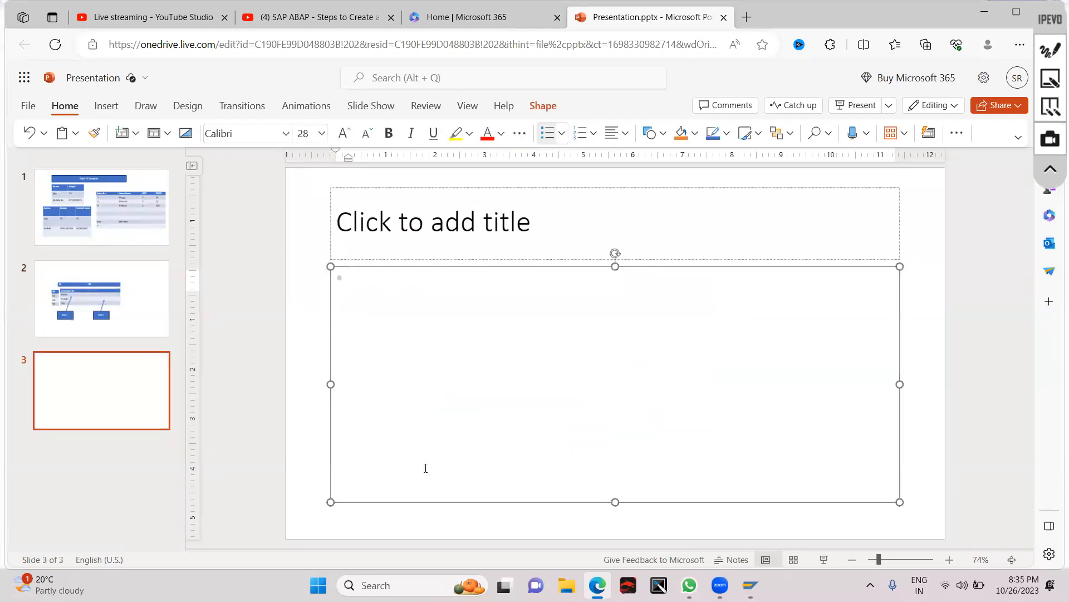
pyautogui.click(367, 523)
pyautogui.hotkey('ctrl', 'a')
pyautogui.press('Delete')
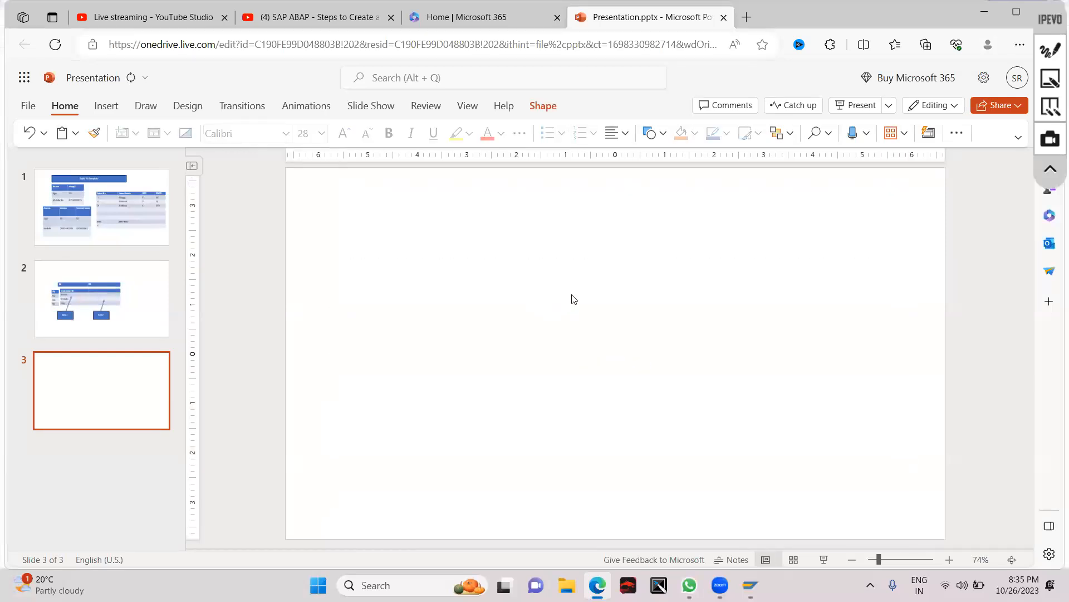
# - Paste the table onto slide 3, move it to the slide's upper left, and make it narrower and taller
pyautogui.hotkey('ctrl', 'v')
pyautogui.moveTo(465, 306); pyautogui.dragTo(410, 212)
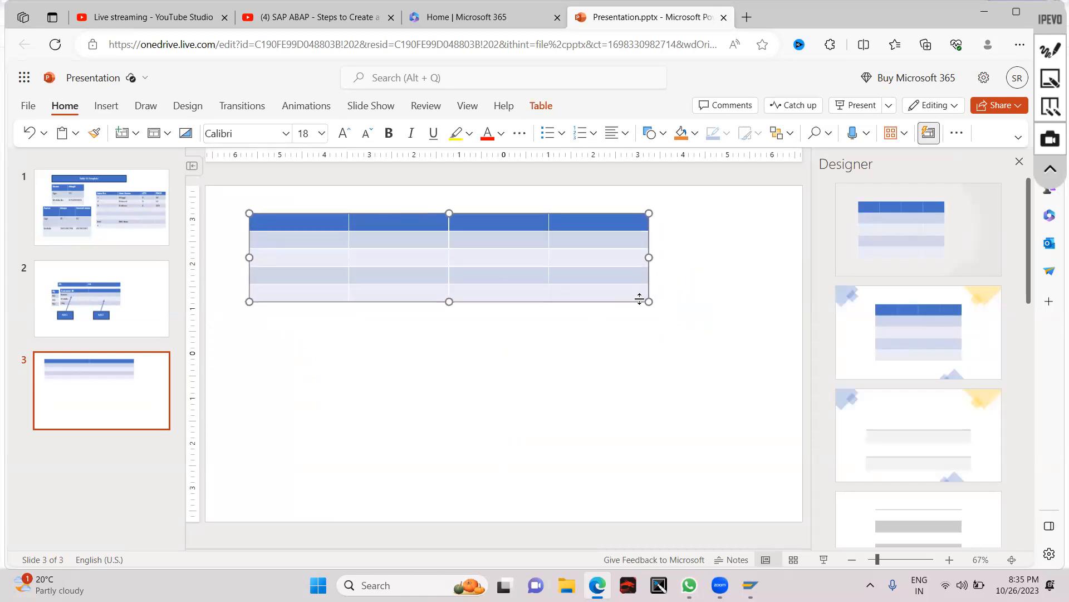
pyautogui.moveTo(648, 301); pyautogui.dragTo(530, 384)
# - Enter MATERIAL as the table's first column heading and move on to the second heading cell
pyautogui.click(286, 229)
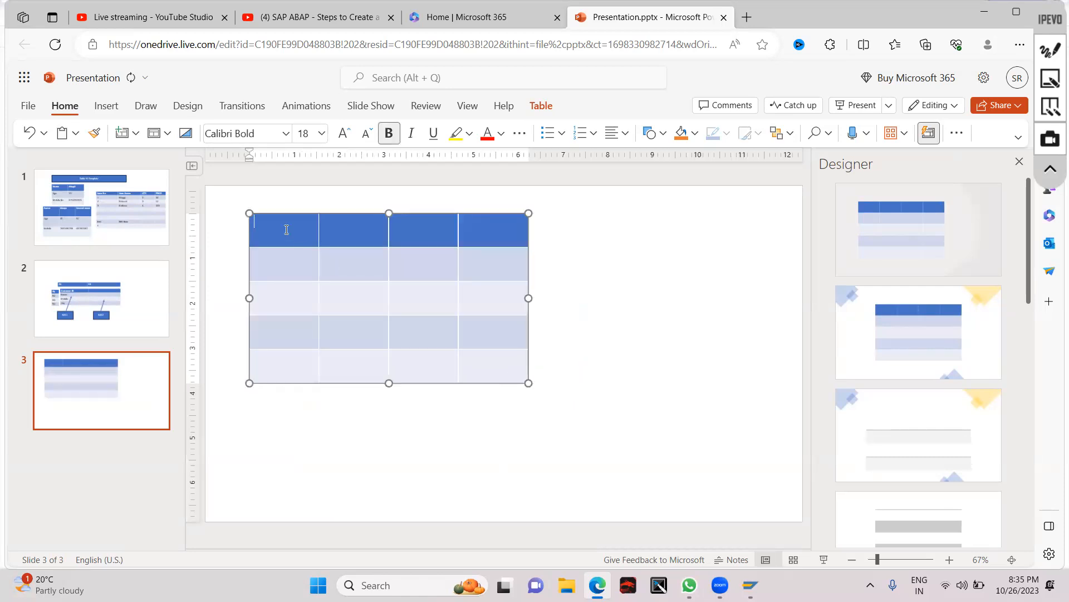
pyautogui.write('mATERIAL')
pyautogui.press('Tab')
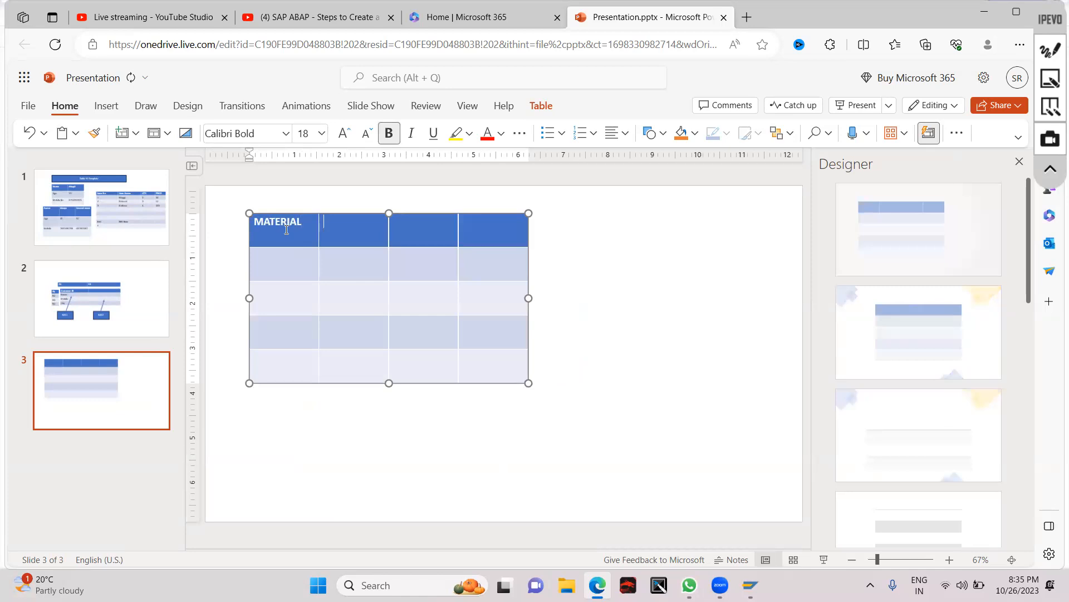